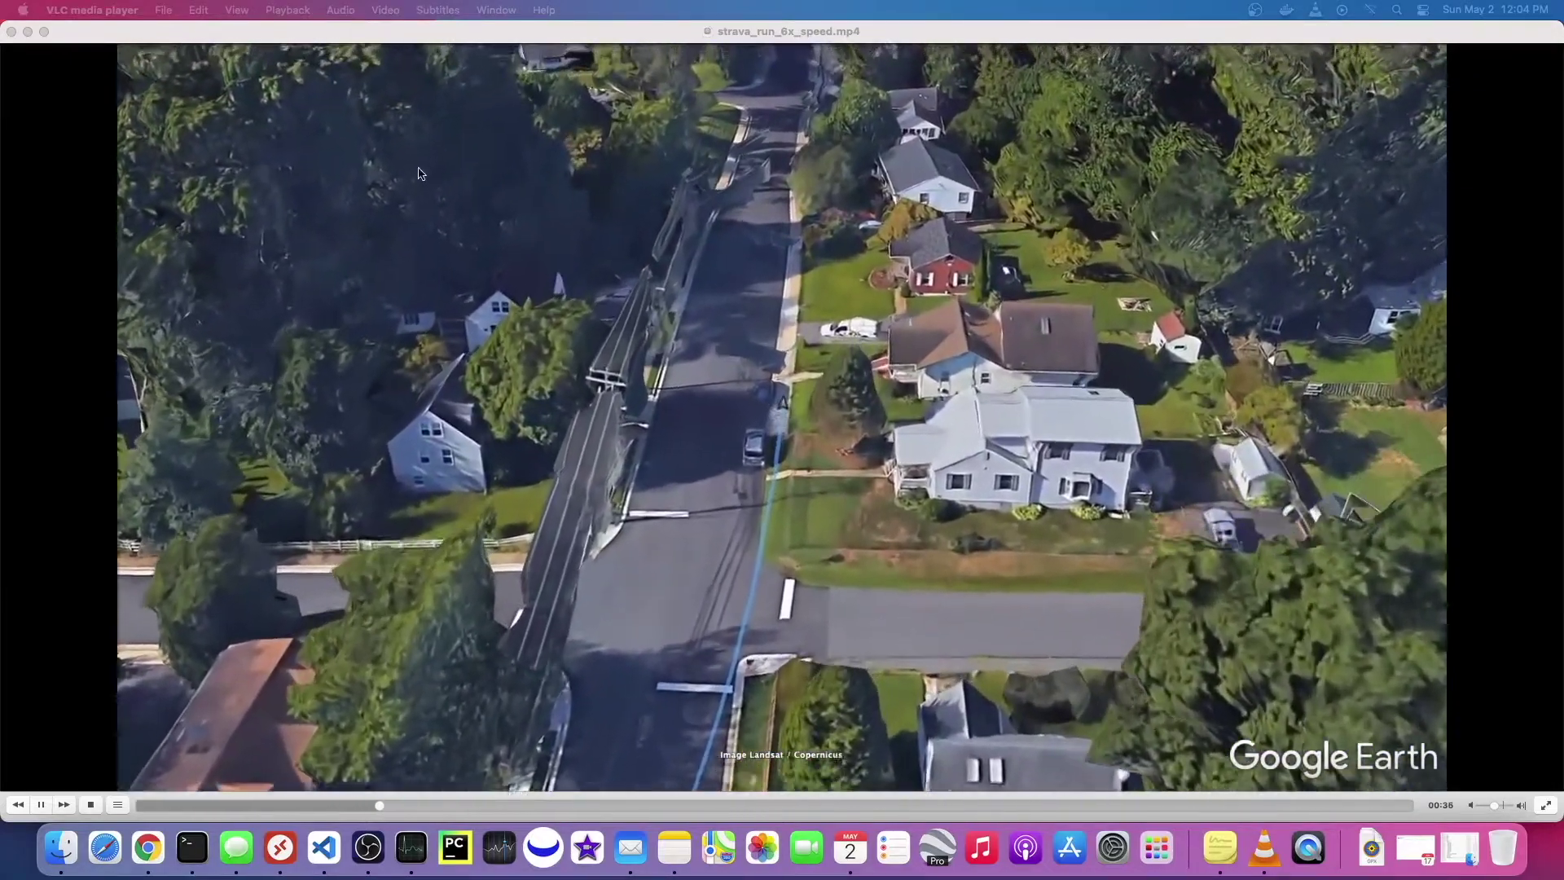
# After watching strava_run_6x_speed.mp4 in VLC, switch to the Strava activities list in Chrome.
pyautogui.press('super+Tab')
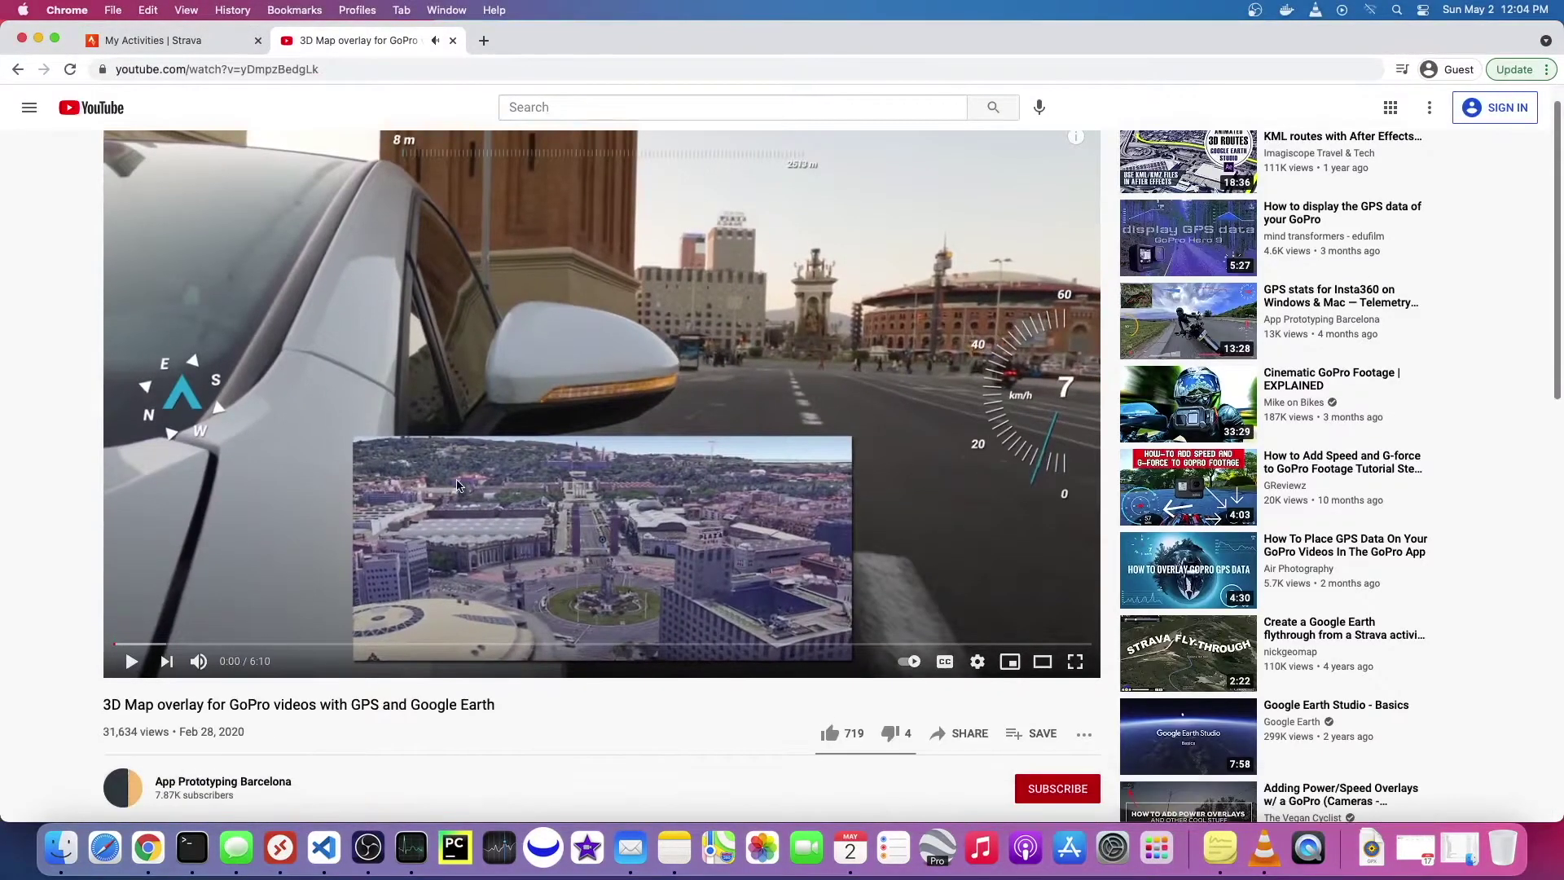
pyautogui.scroll(-9, 457, 485)
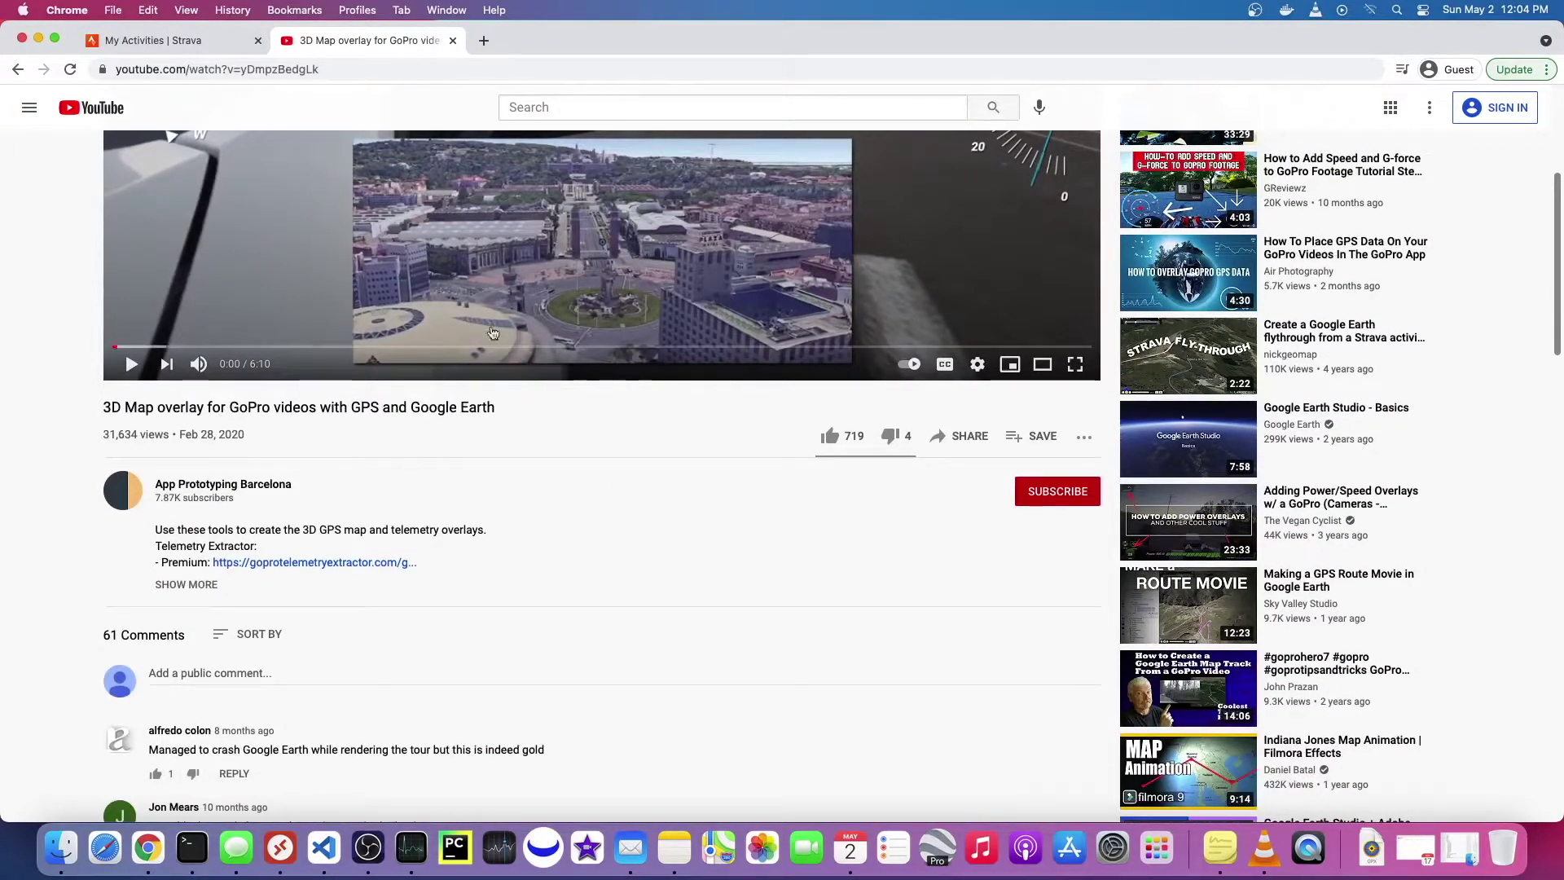
pyautogui.press('super+w')
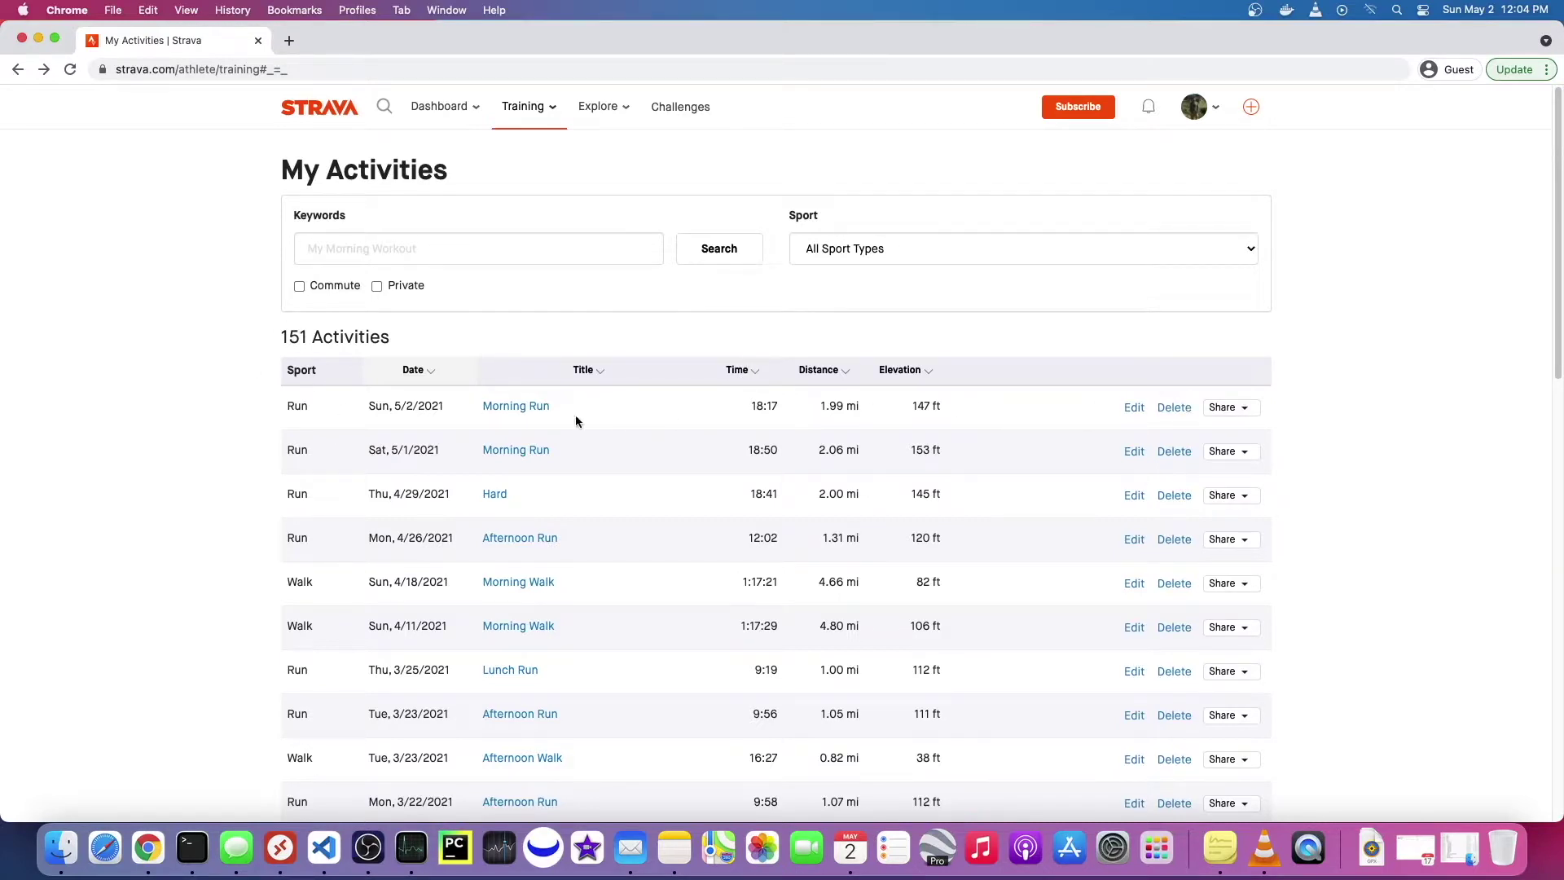
# Export the 5/2/2021 Morning Run from Strava as a GPX file, then launch Google Earth Pro.
pyautogui.click(527, 415)
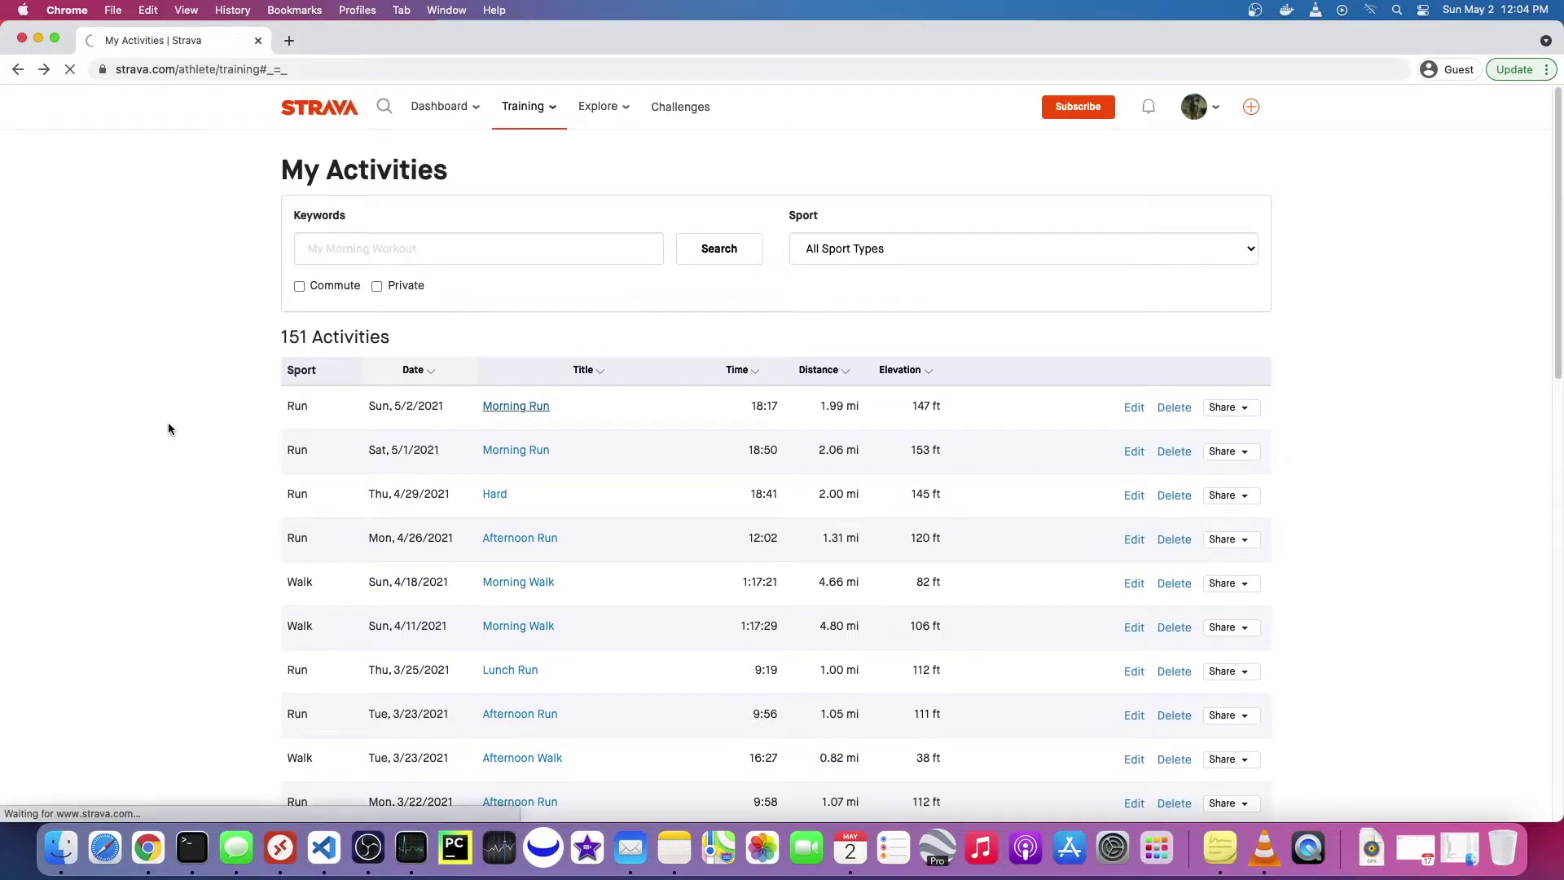
pyautogui.scroll(-2, 175, 422)
pyautogui.scroll(-2, 177, 427)
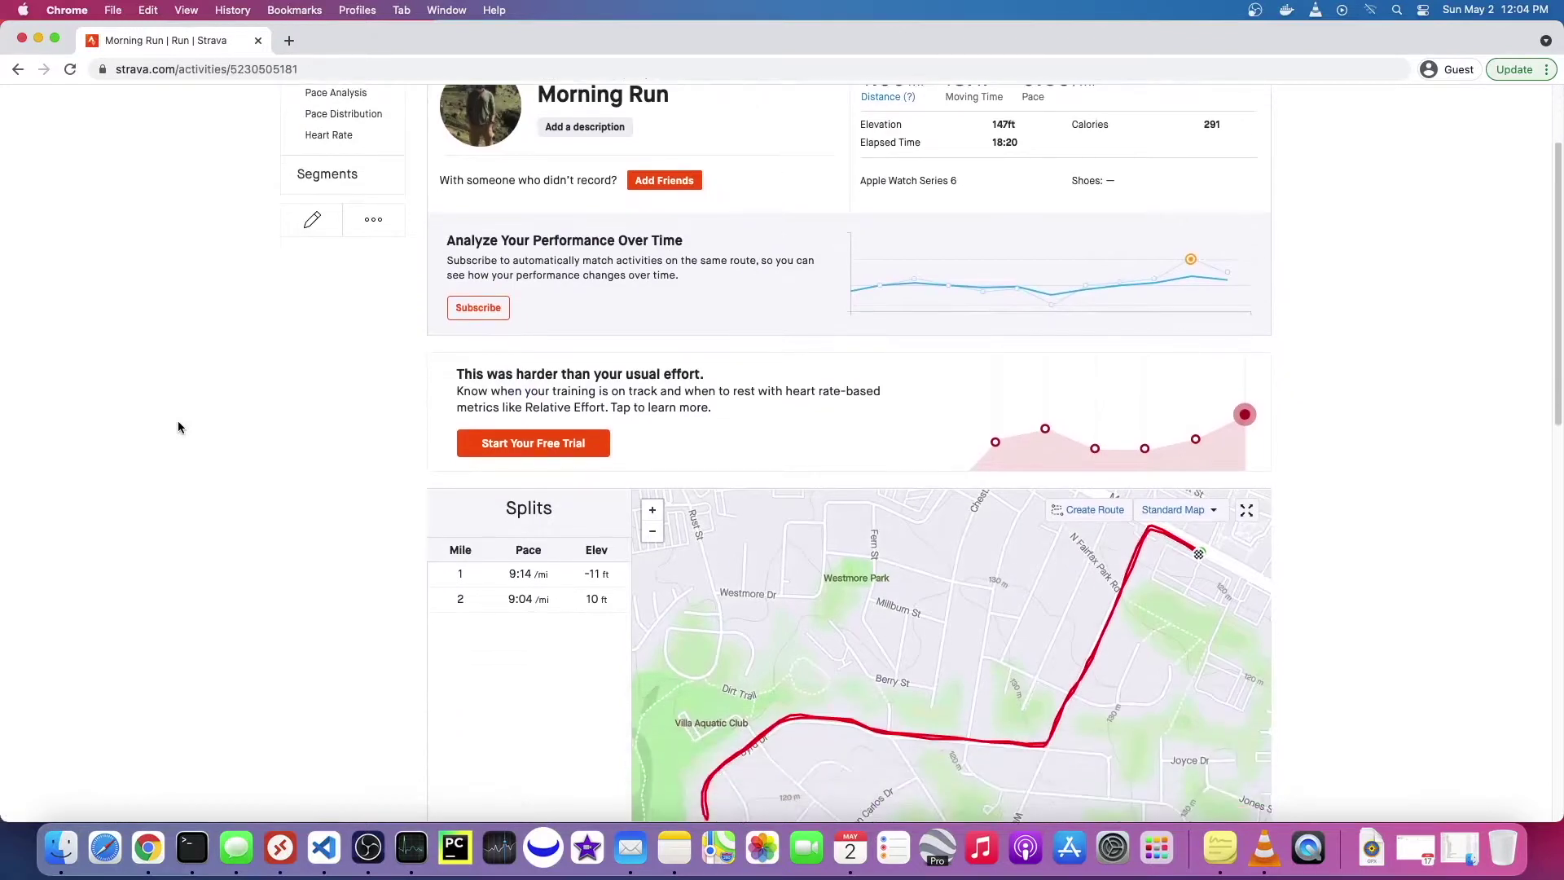
pyautogui.click(374, 237)
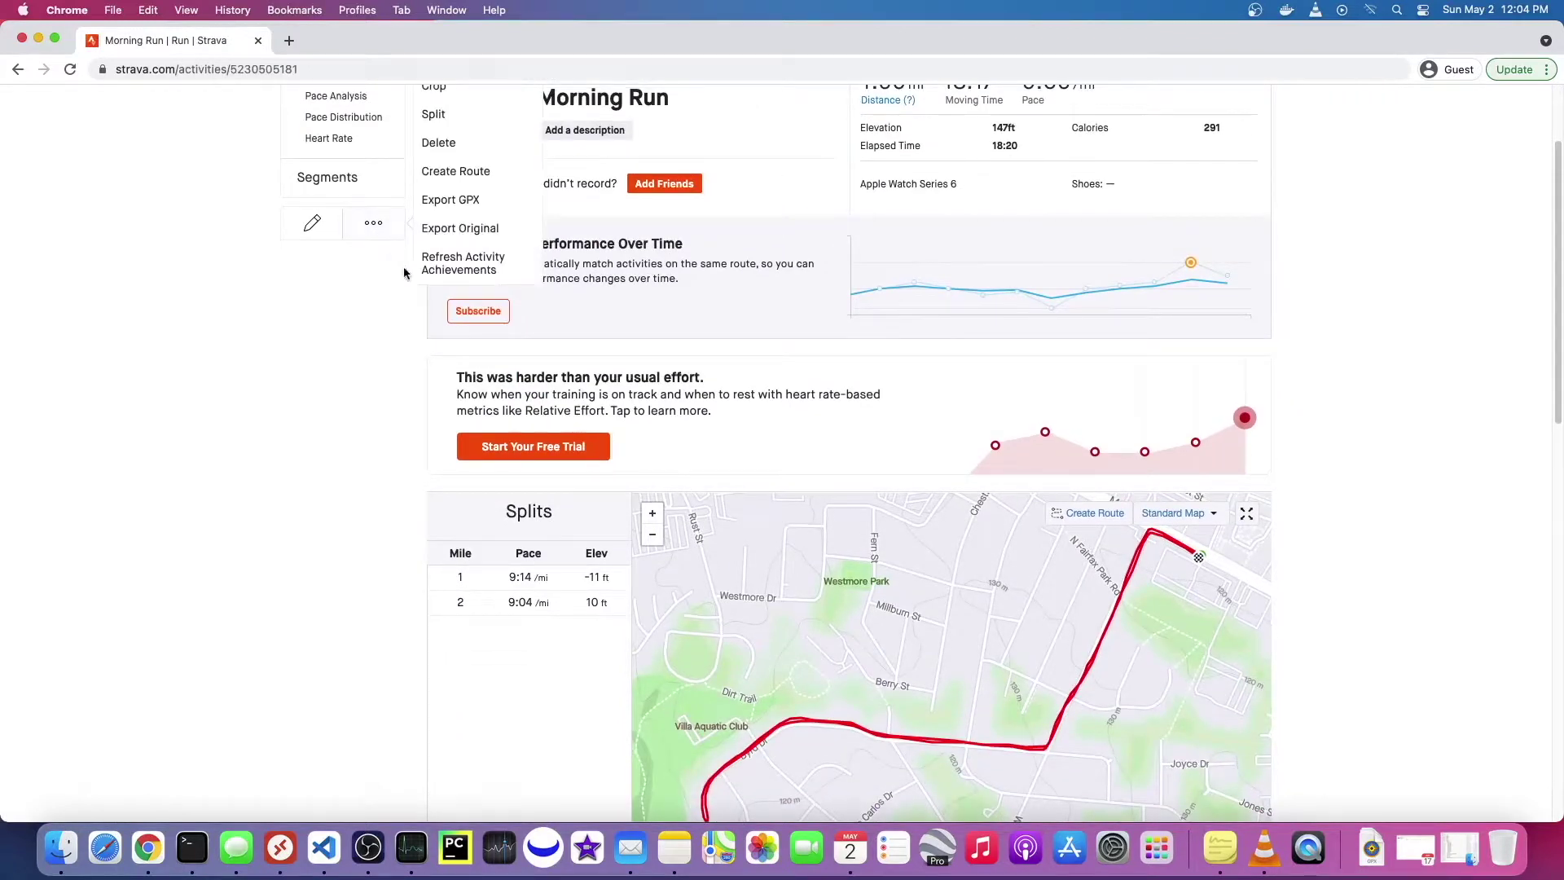
pyautogui.click(466, 201)
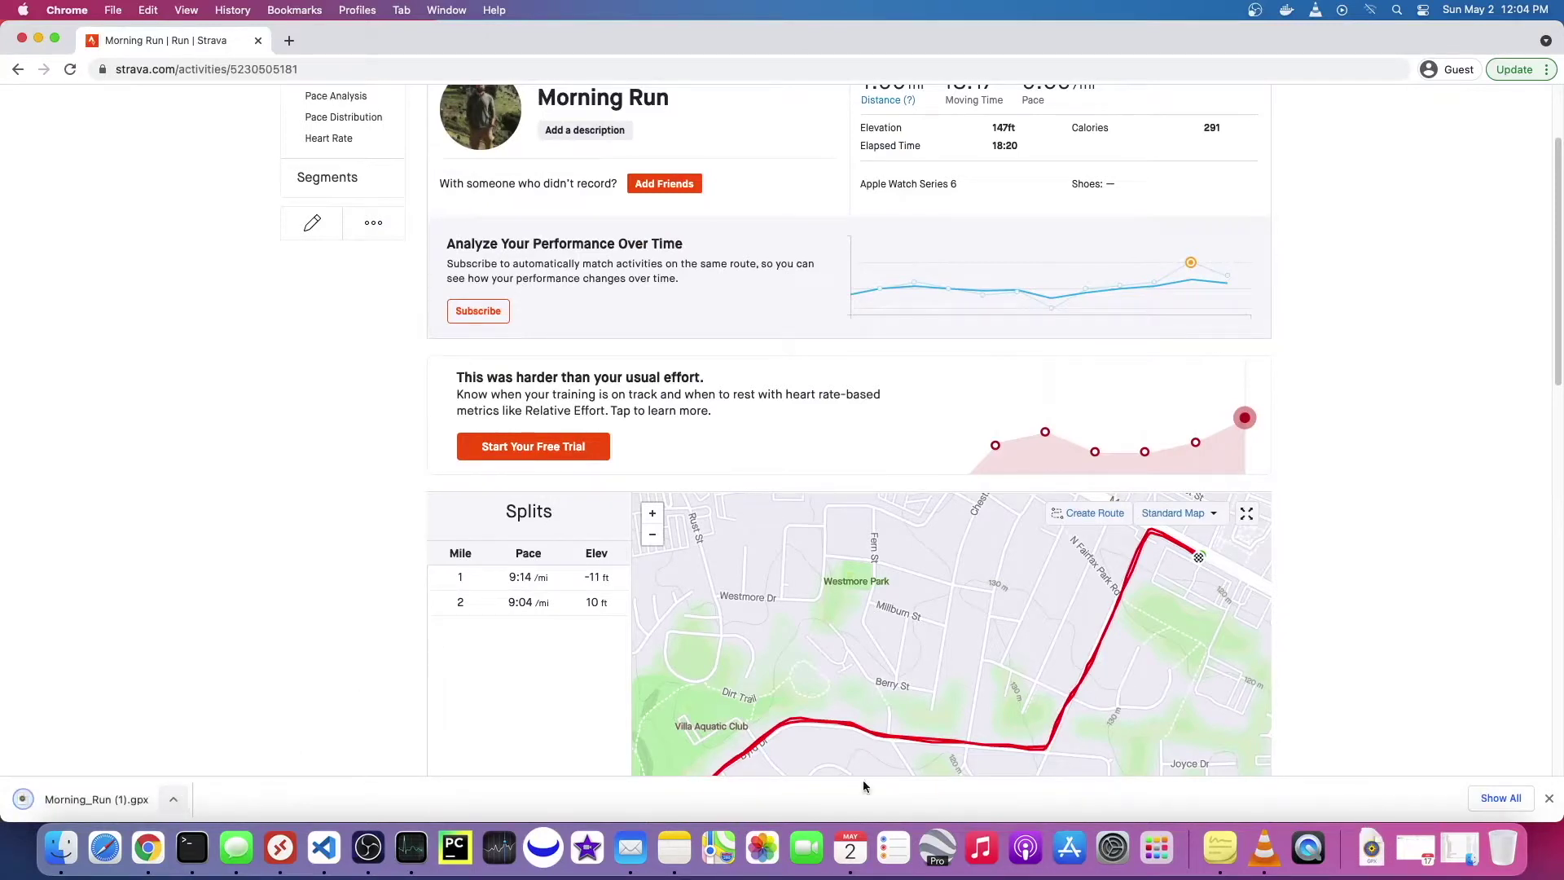
pyautogui.click(939, 851)
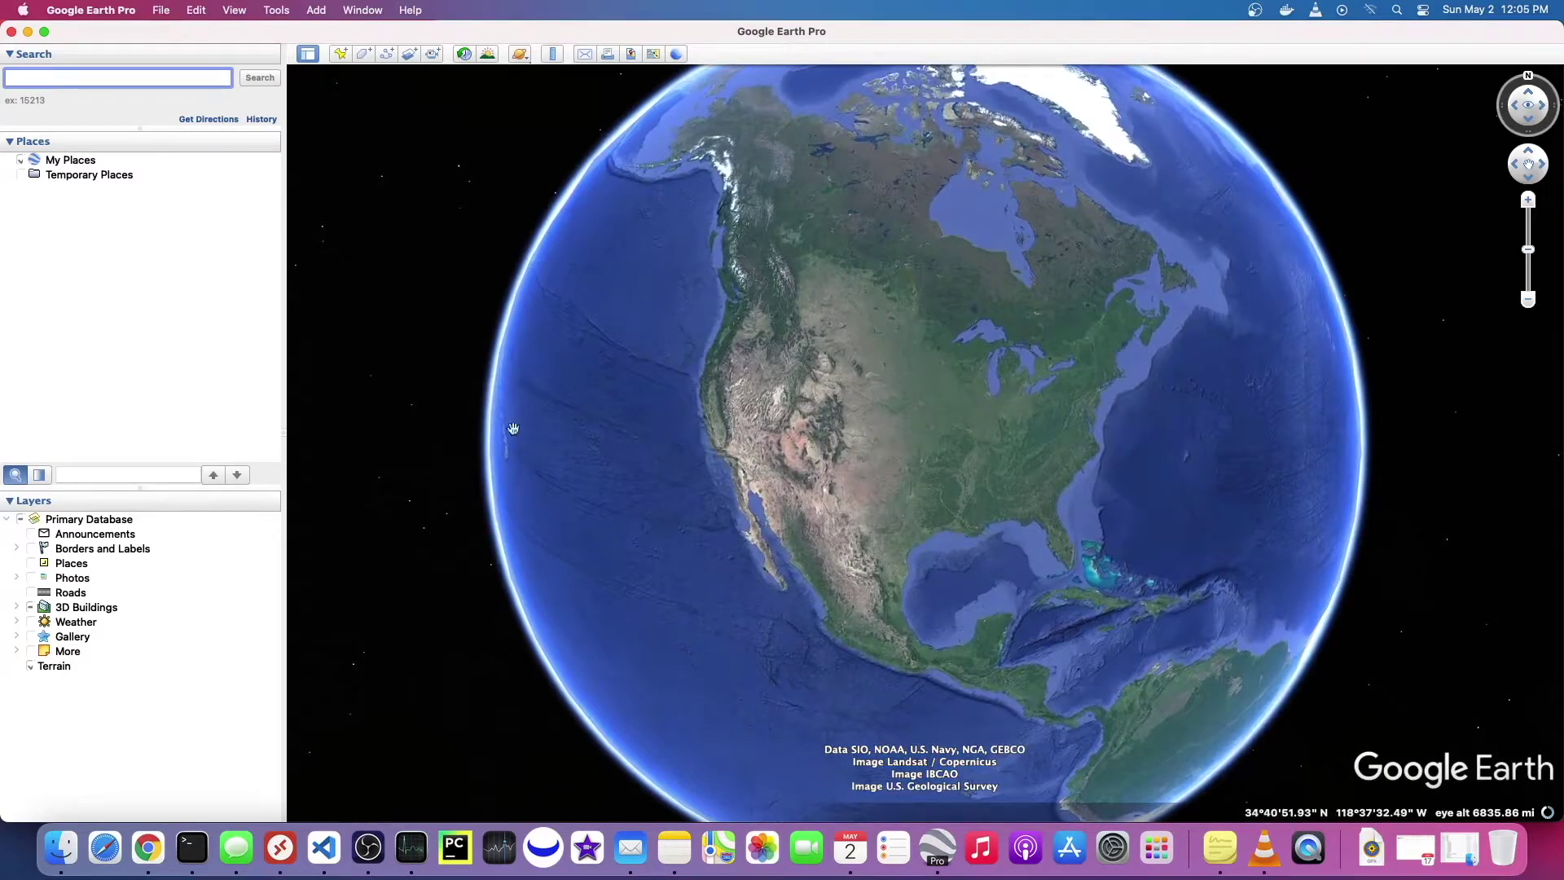
# Import Morning_Run (1).gpx from Downloads through Tools > GPS and dismiss the confirmation alert.
pyautogui.click(277, 11)
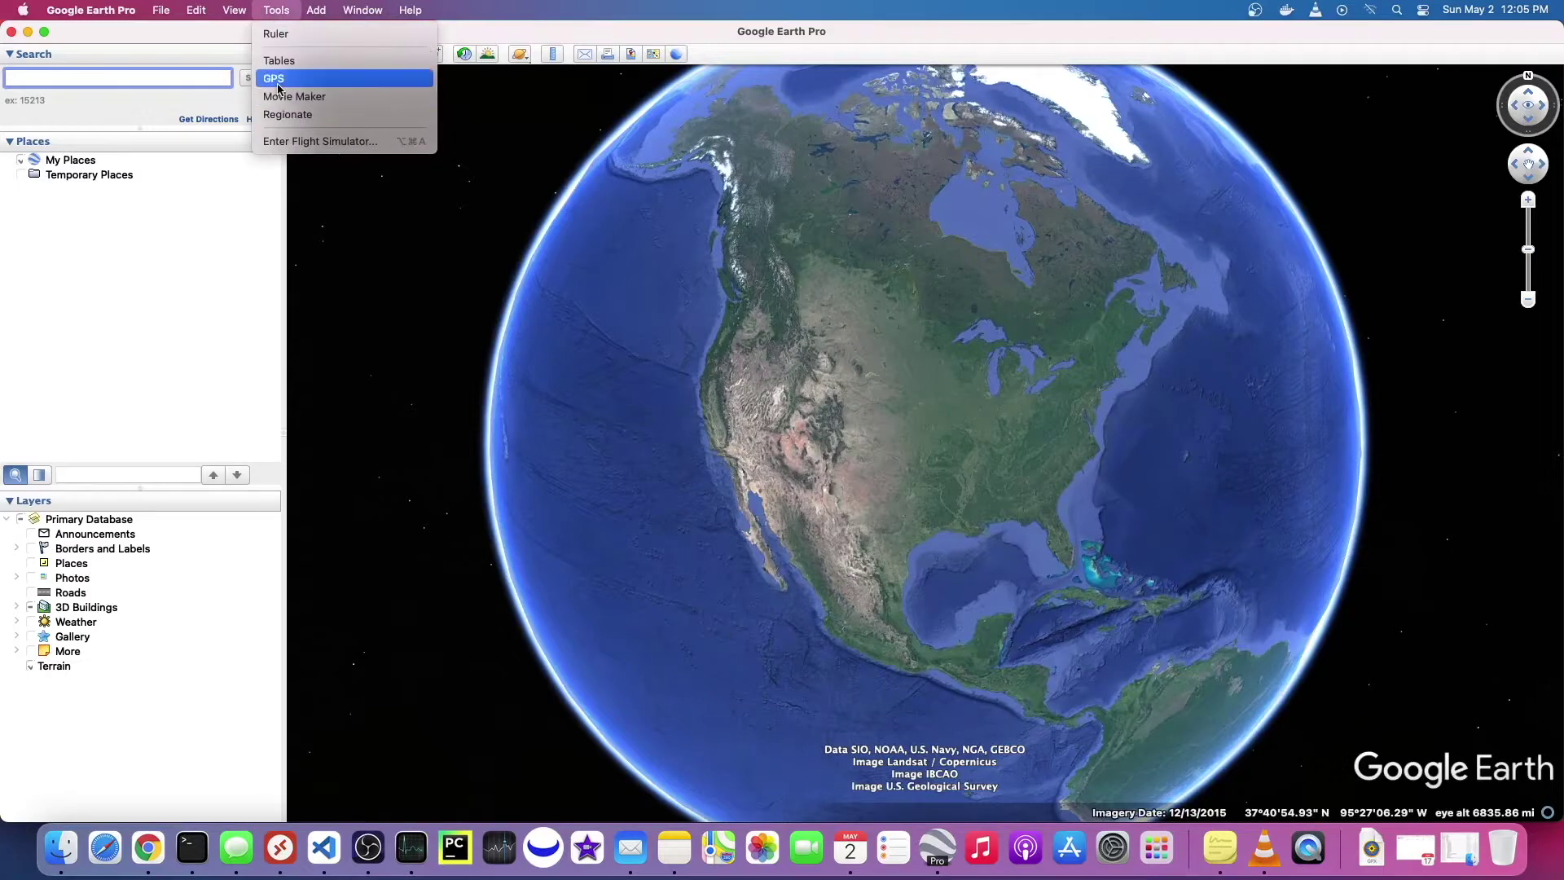
pyautogui.click(277, 80)
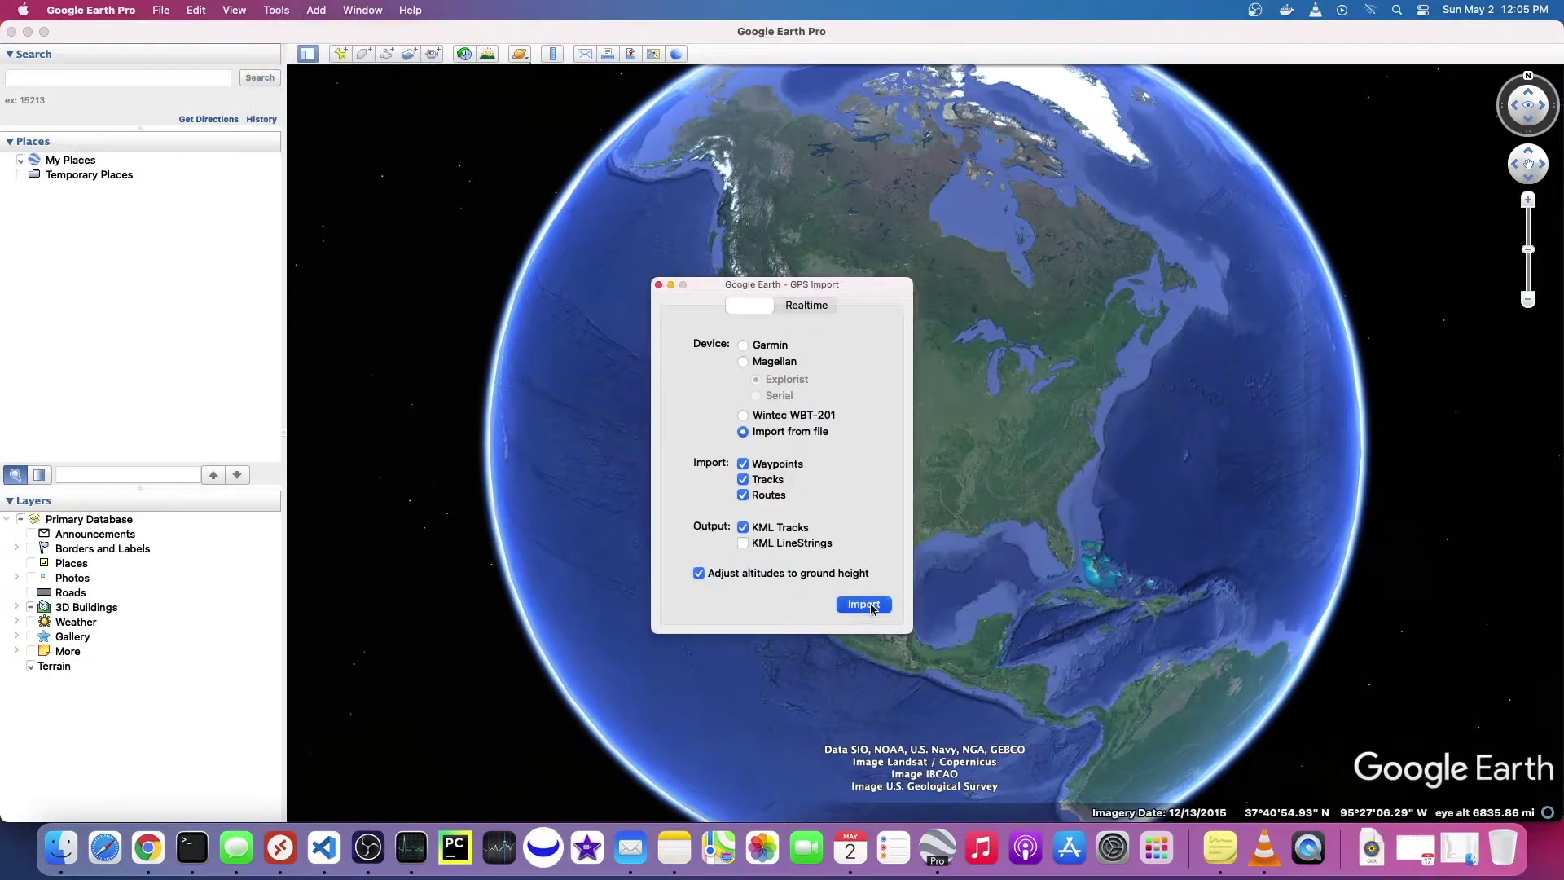
pyautogui.press('Return')
pyautogui.scroll(-2, 792, 327)
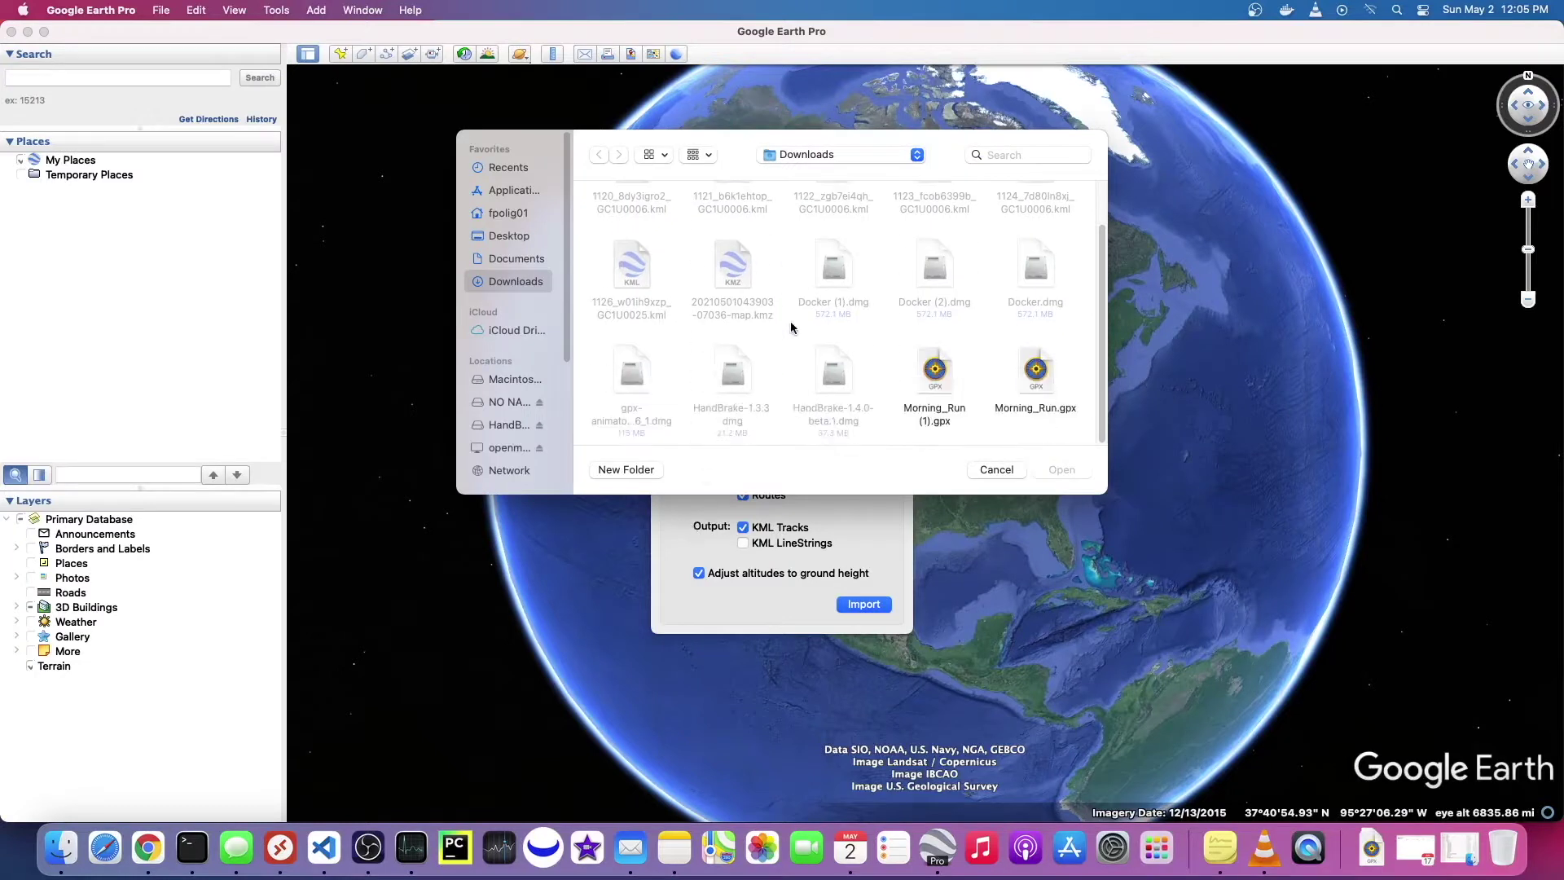
pyautogui.click(942, 371)
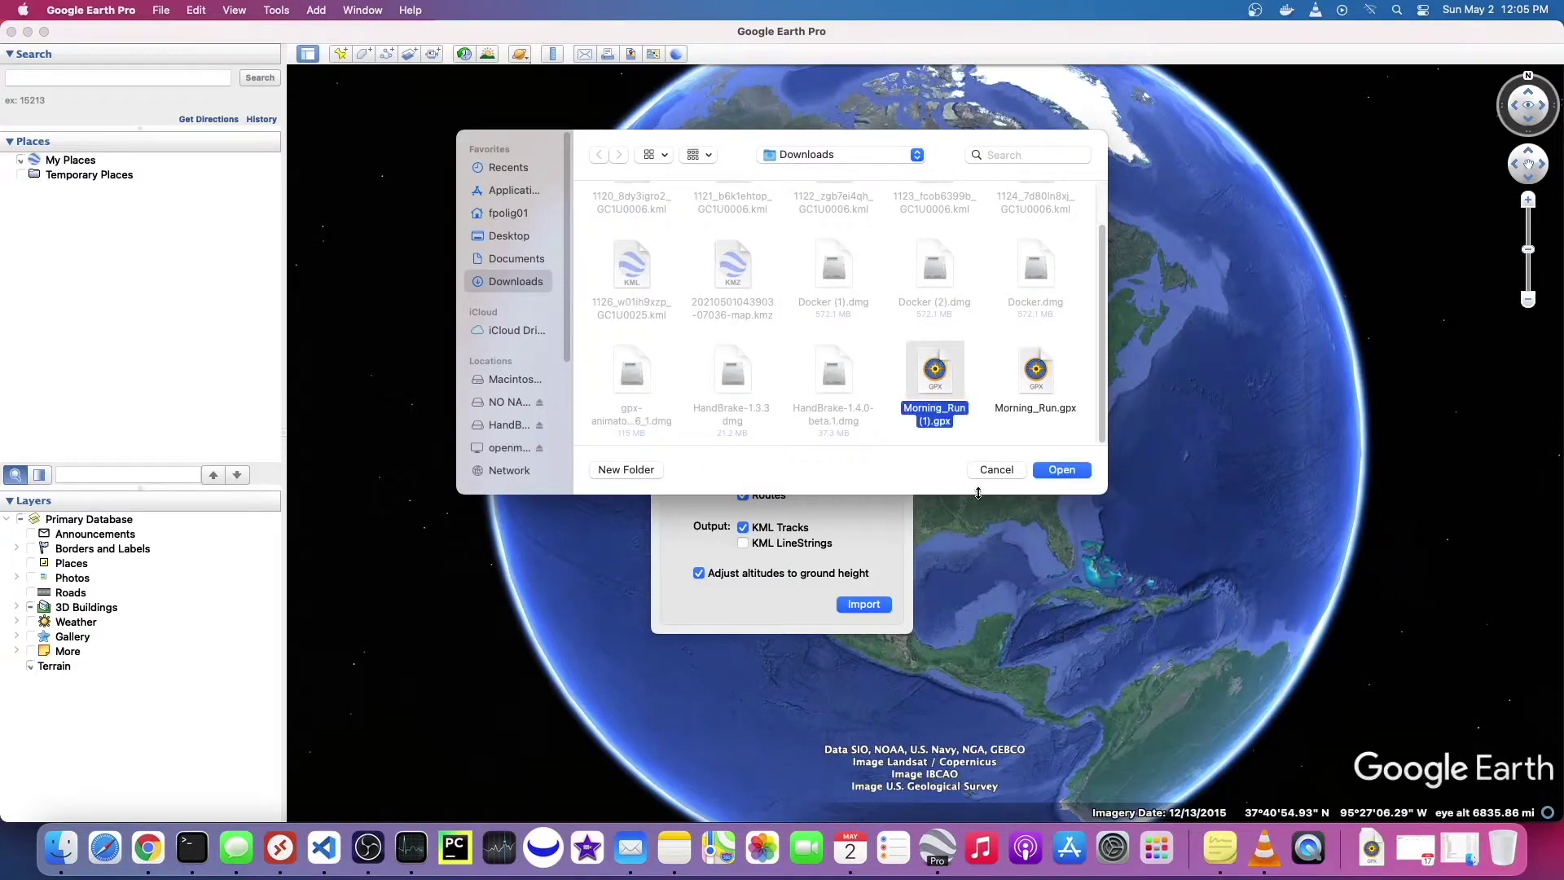
pyautogui.click(1060, 470)
pyautogui.click(875, 449)
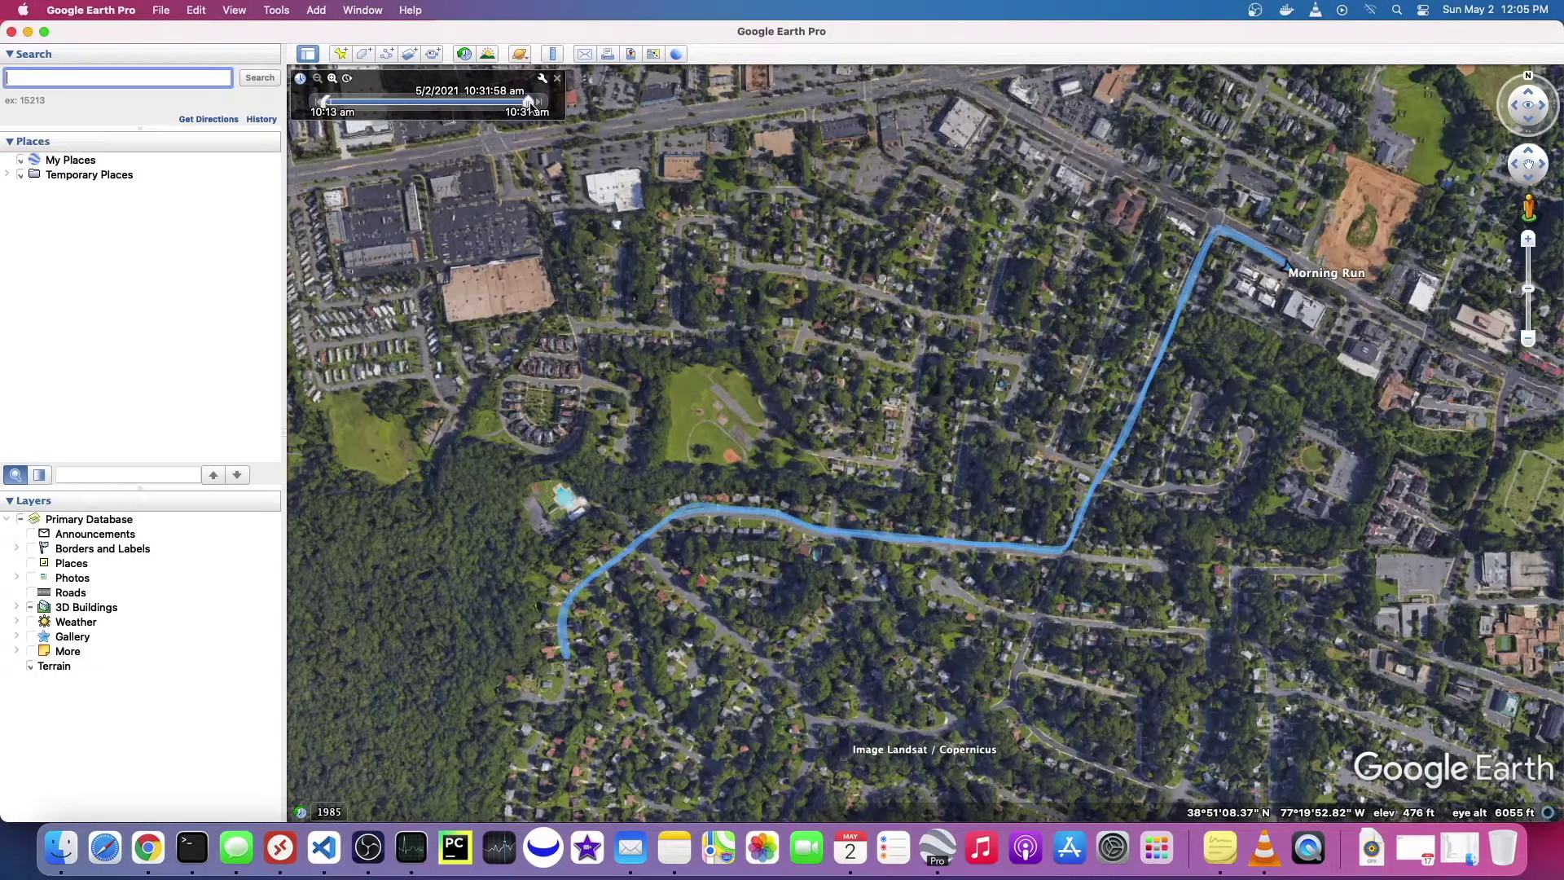
# Clear the Morning Run track's name in Get Info so it becomes [no name], then select it.
pyautogui.moveTo(529, 104)
pyautogui.mouseDown()
pyautogui.moveTo(444, 105)
pyautogui.moveTo(425, 134)
pyautogui.moveTo(323, 160)
pyautogui.mouseUp()
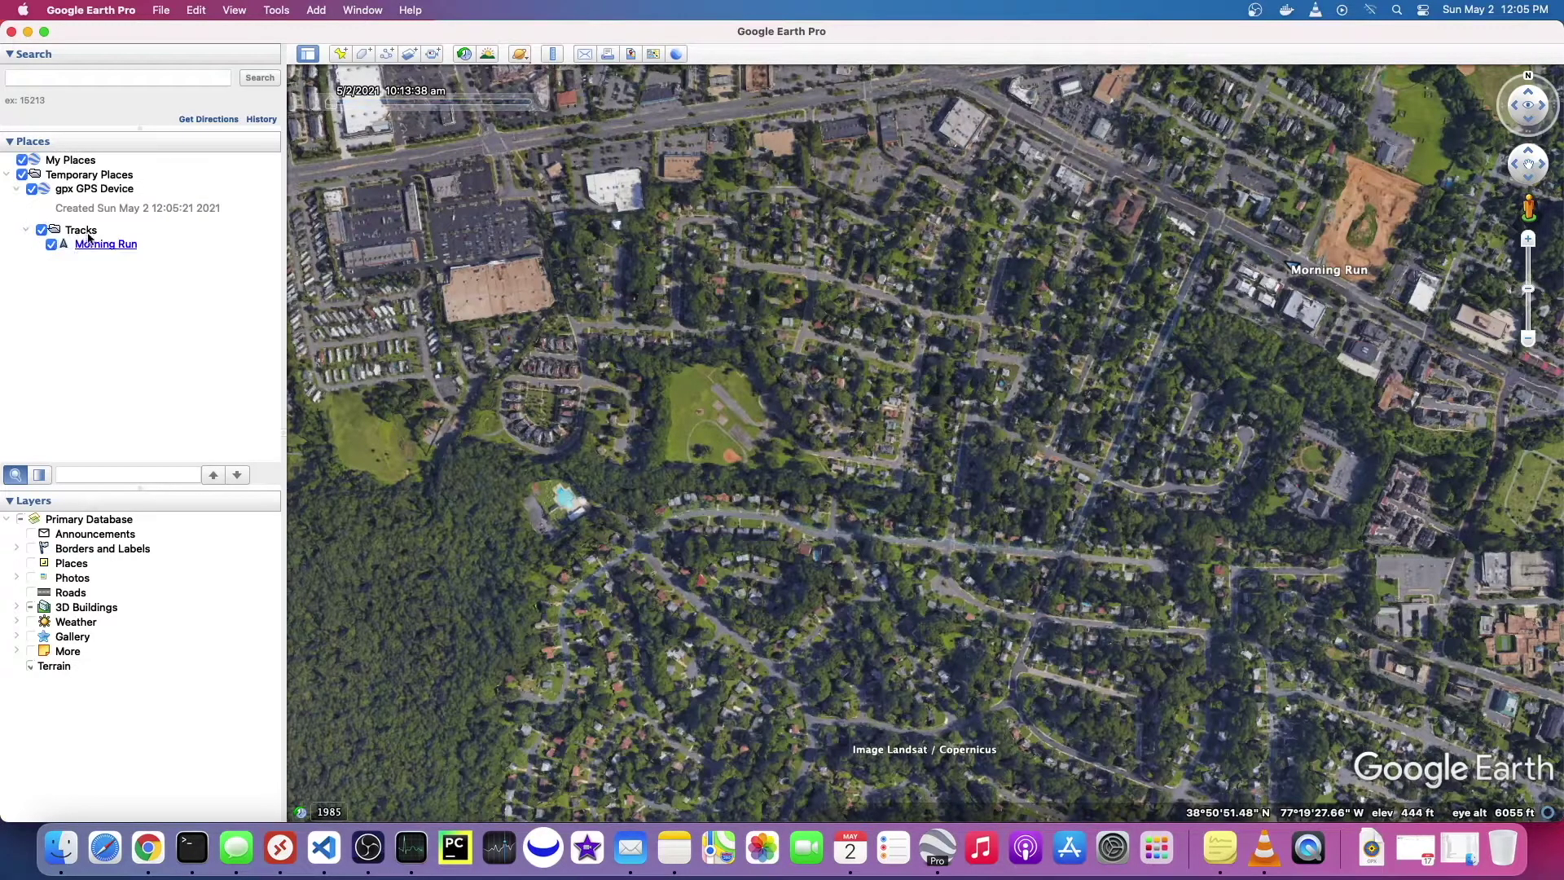
pyautogui.click(86, 234)
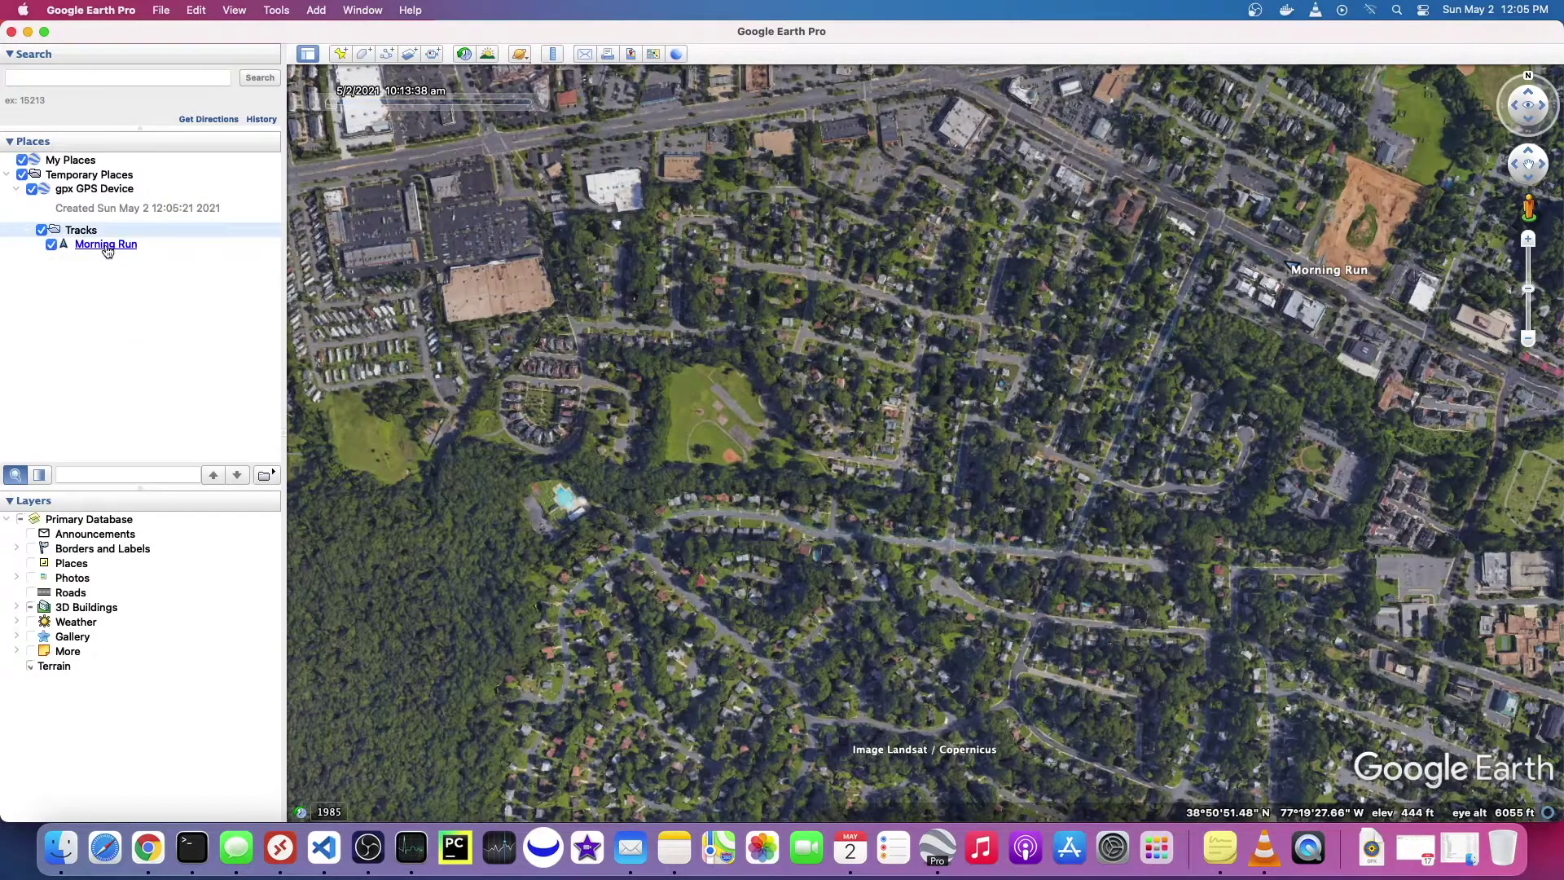
pyautogui.click(105, 246)
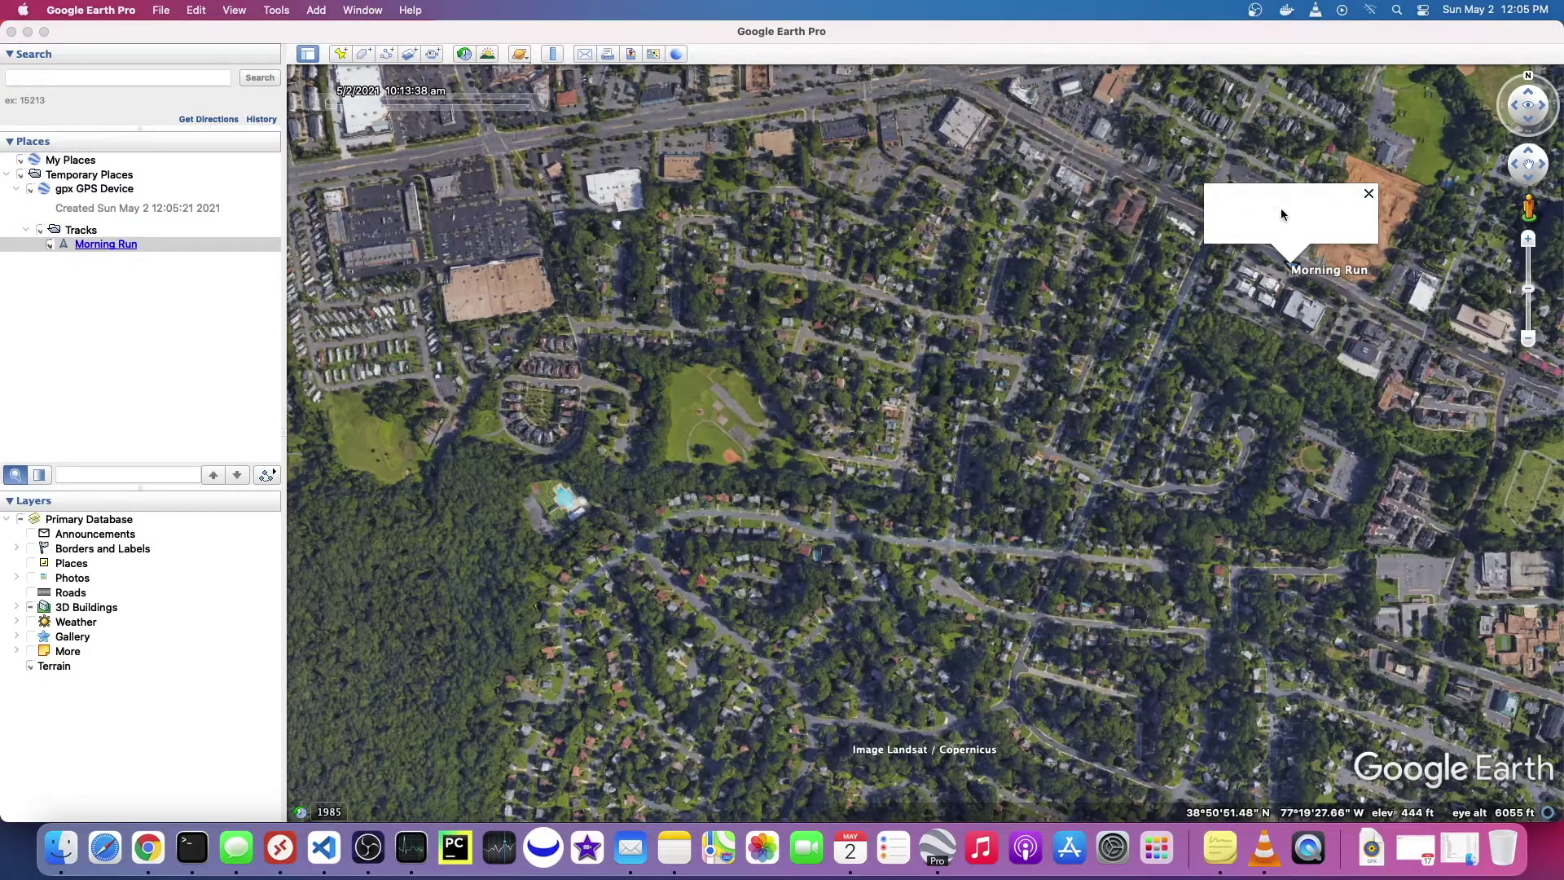
pyautogui.rightClick(87, 248)
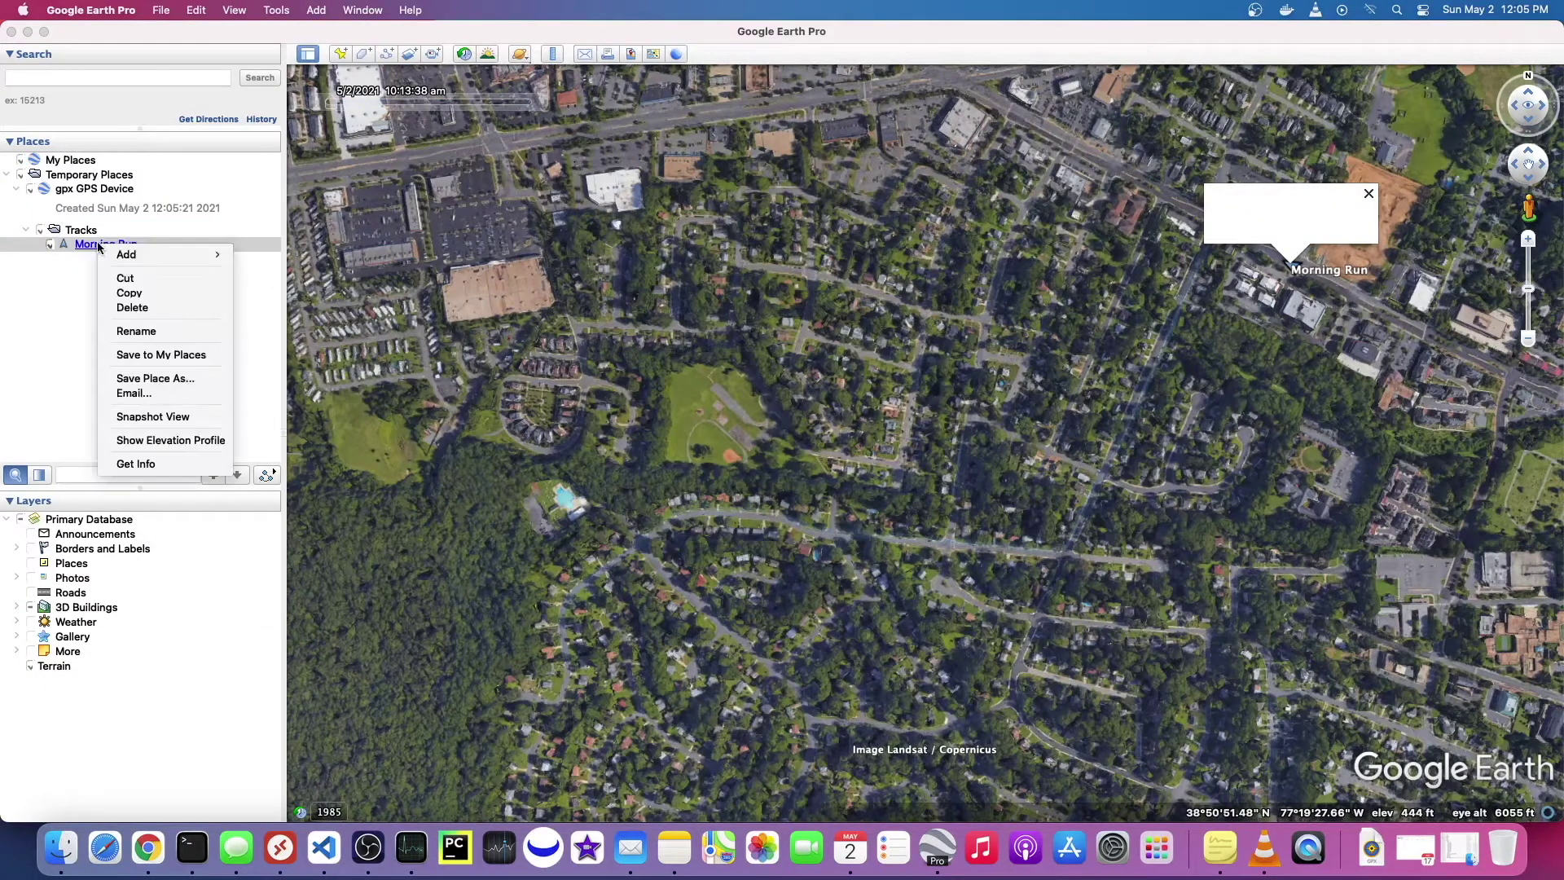
pyautogui.click(159, 464)
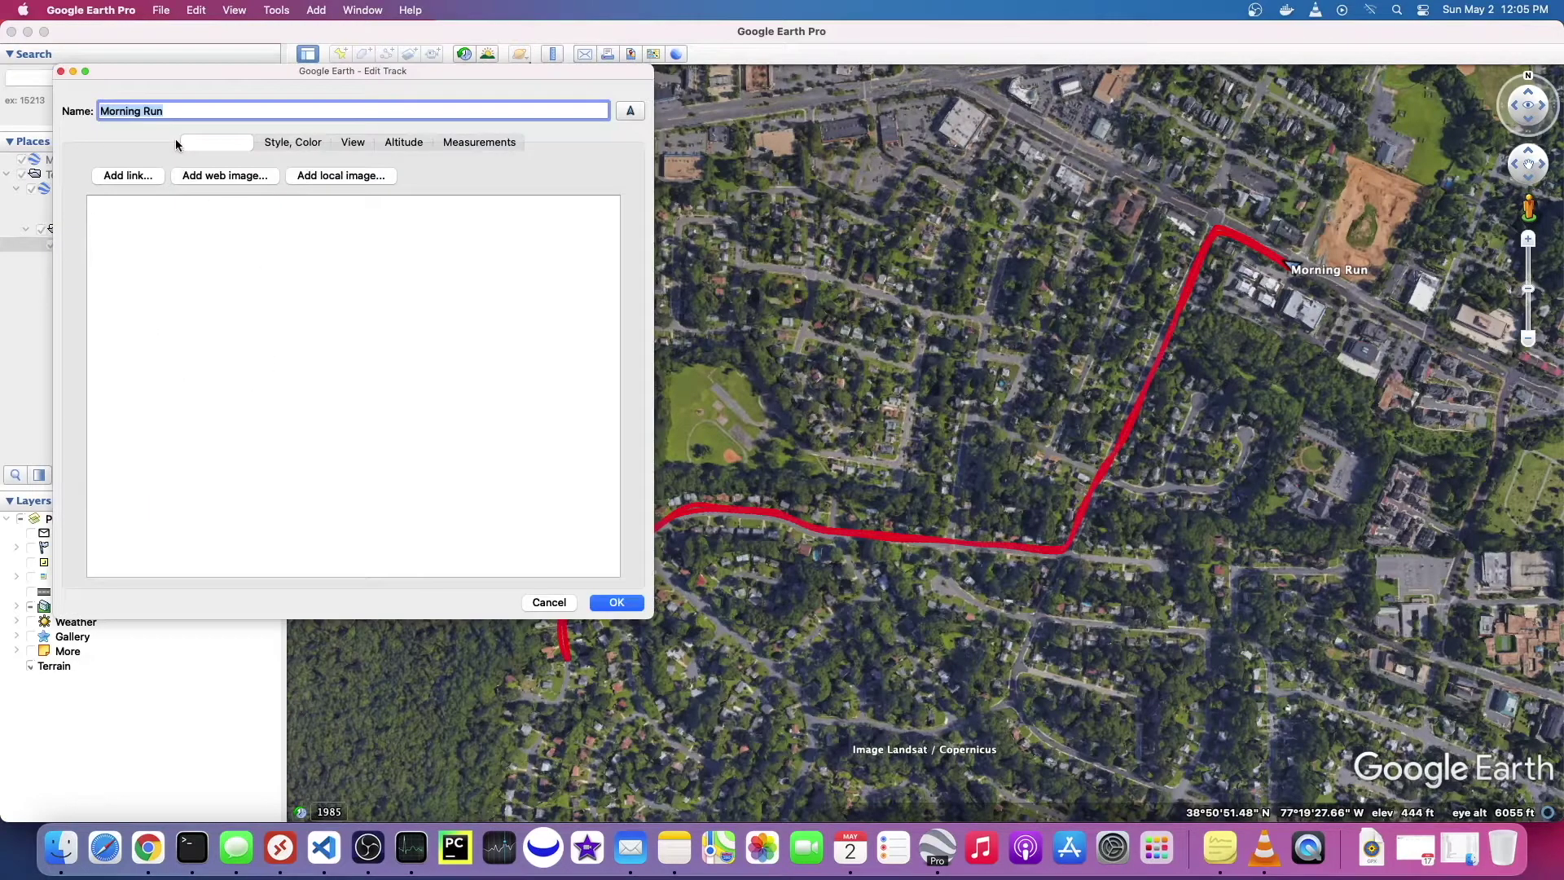
pyautogui.click(622, 603)
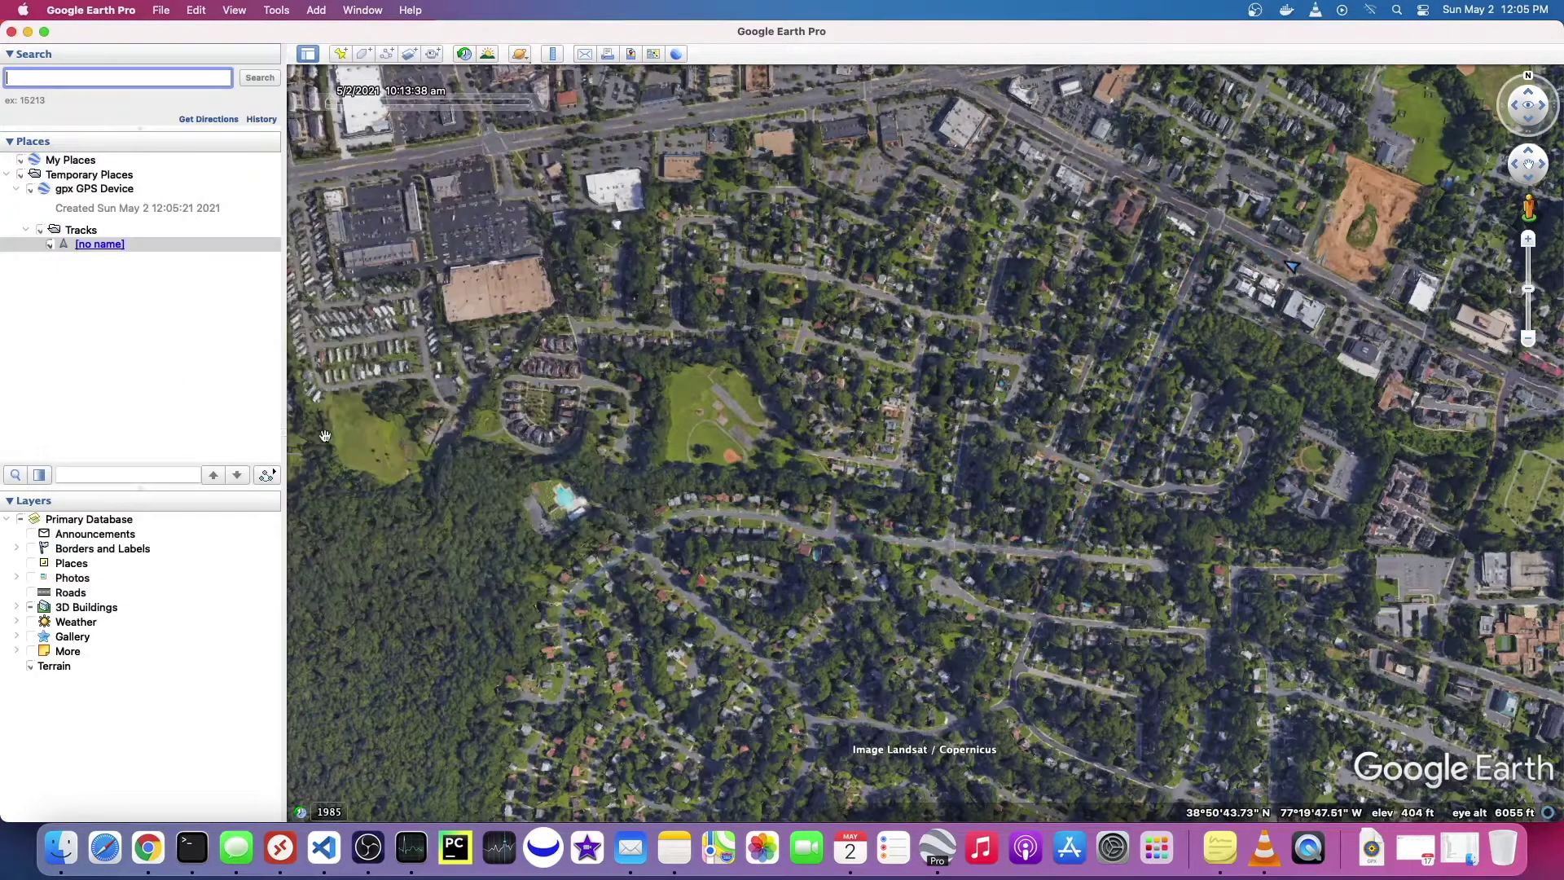
pyautogui.click(142, 247)
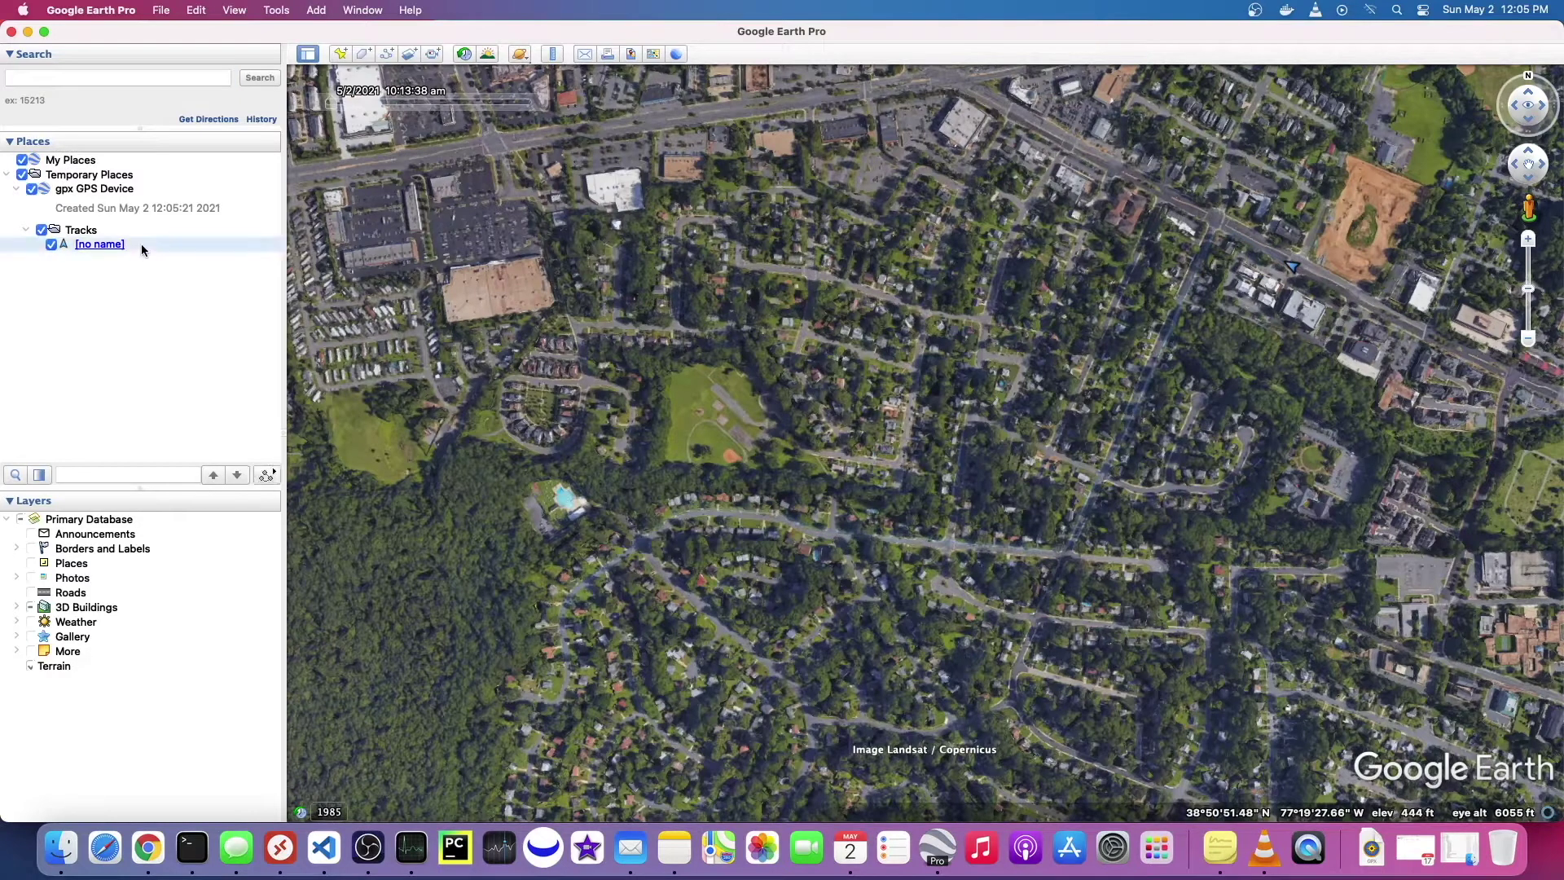
# Play the track tour, rewind it to the start, replay it and pause at 00:08.
pyautogui.click(266, 478)
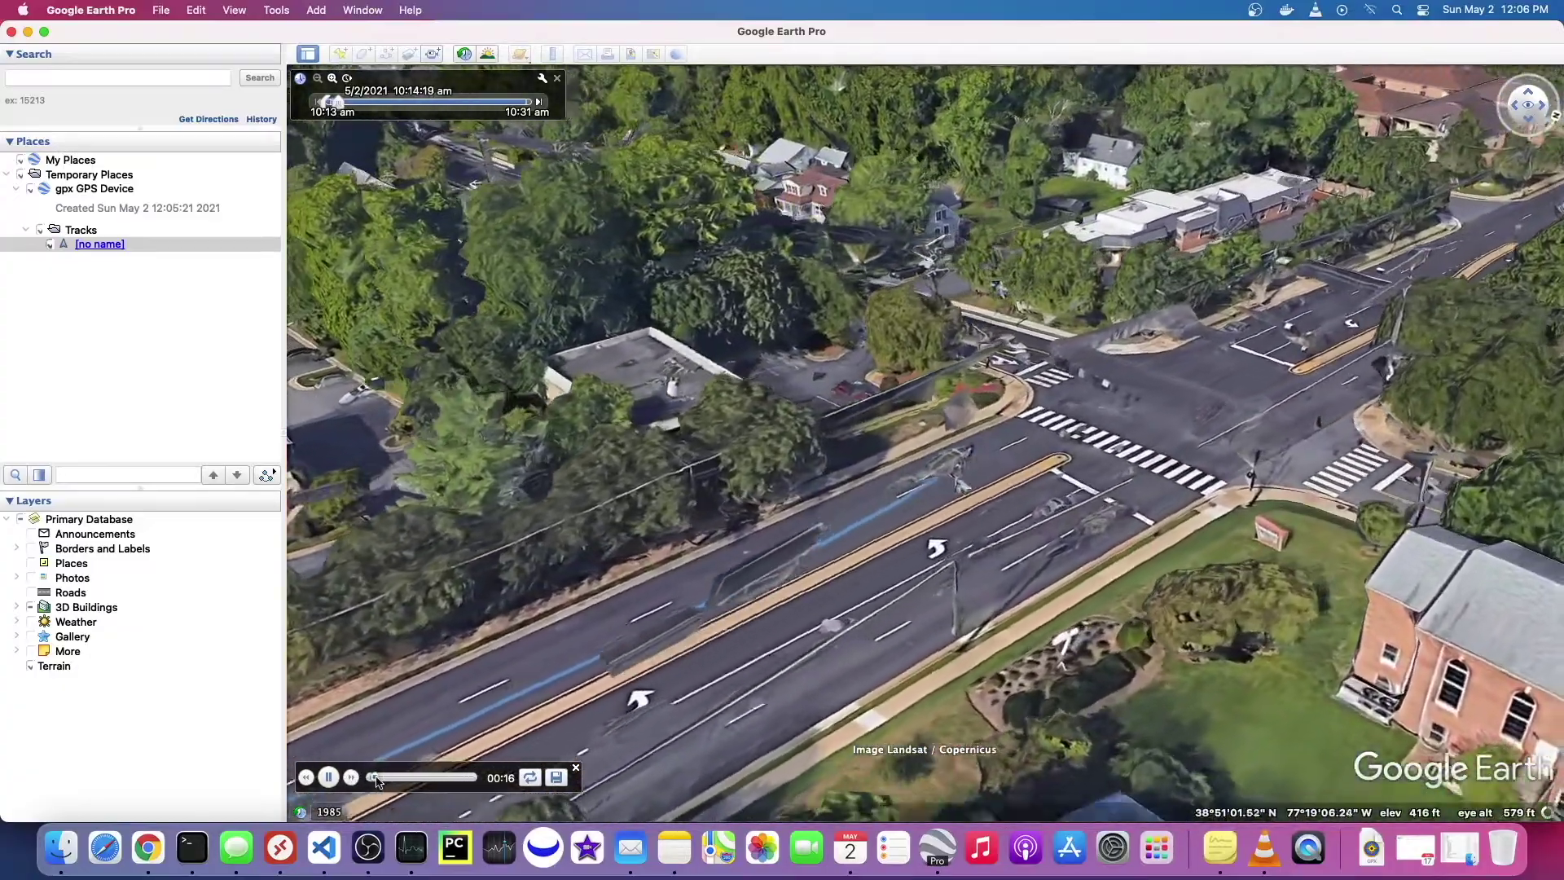
pyautogui.click(374, 781)
pyautogui.moveTo(374, 780); pyautogui.dragTo(367, 783)
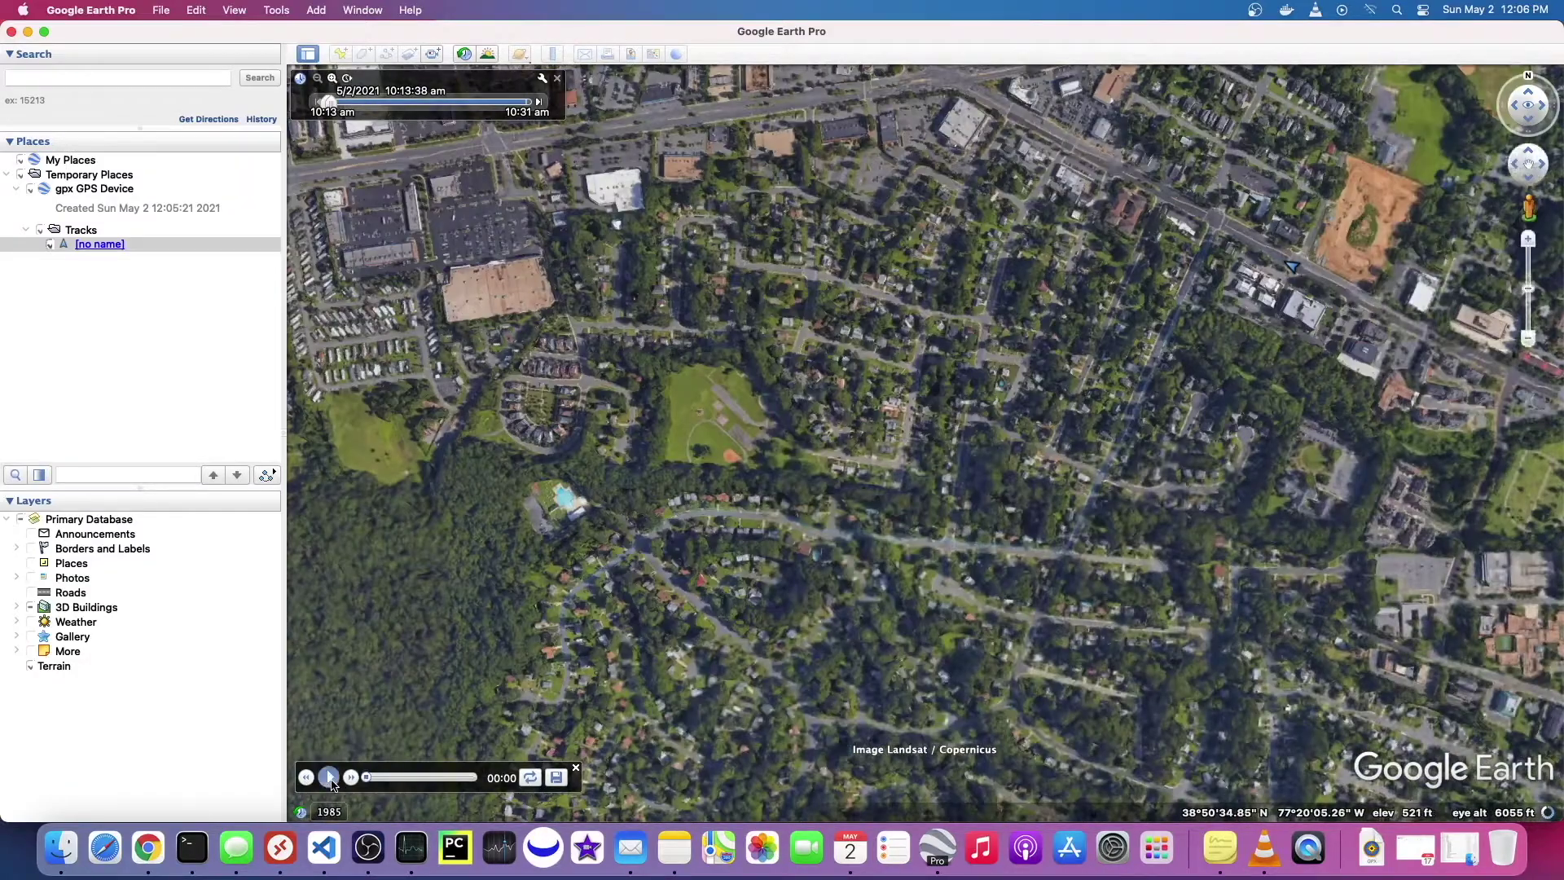
pyautogui.click(330, 779)
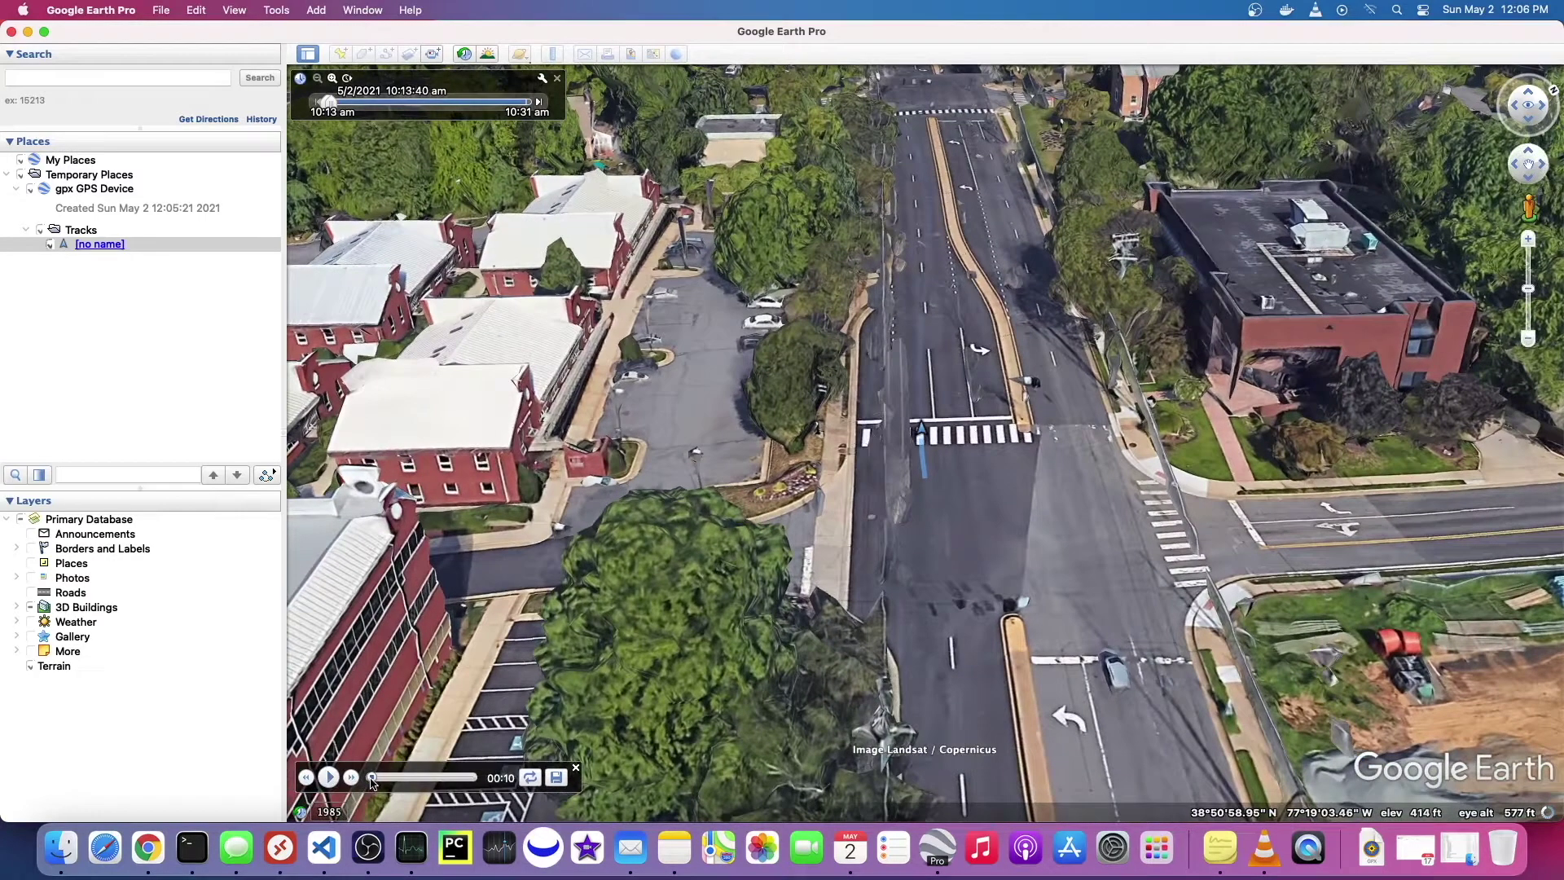
pyautogui.click(372, 778)
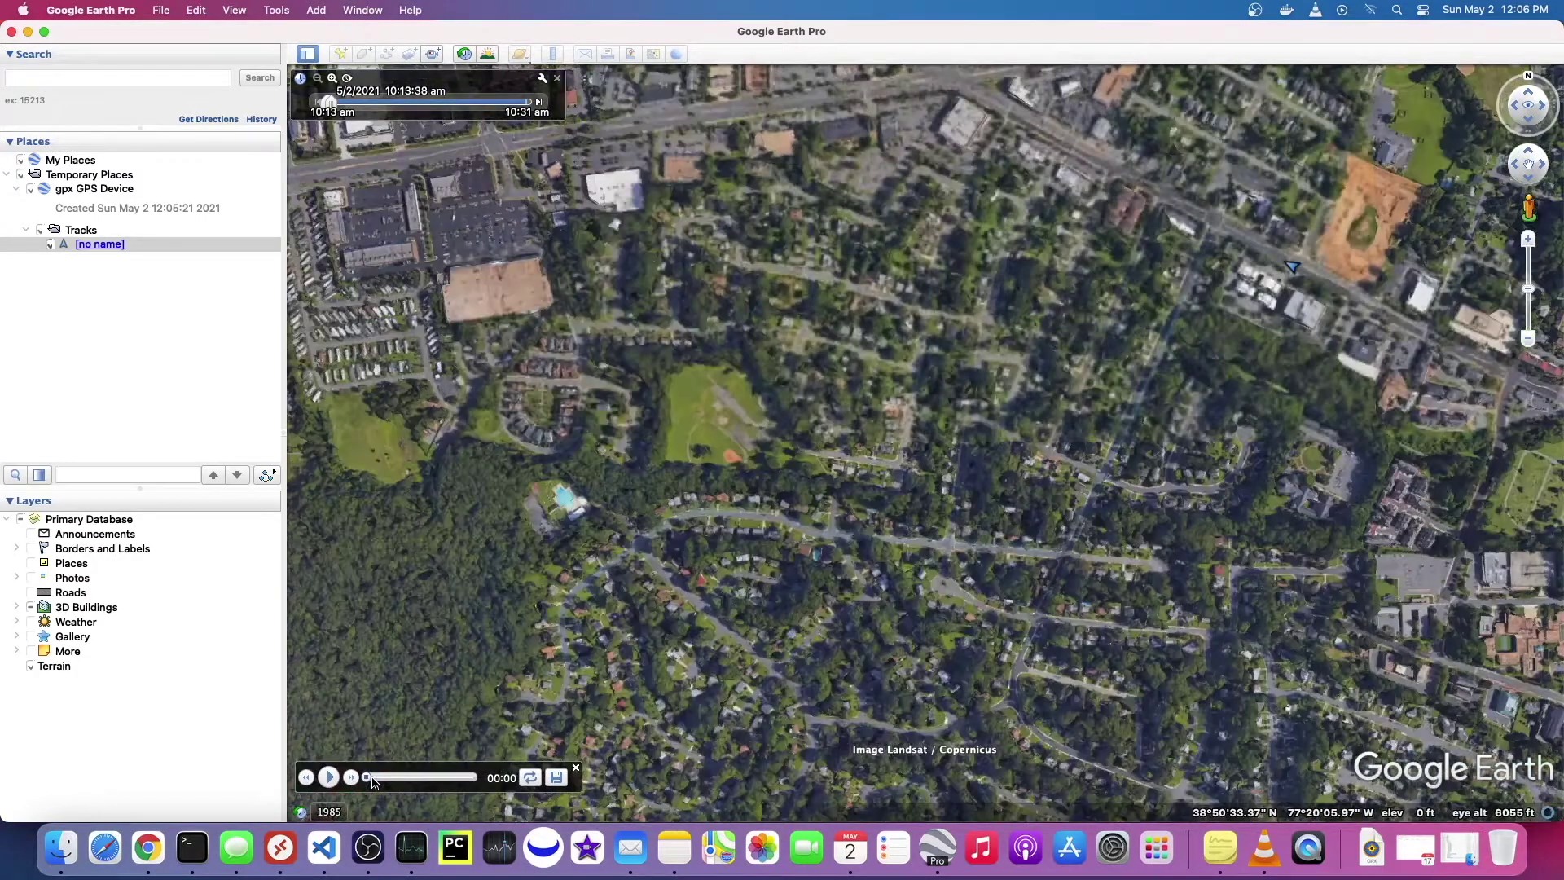
pyautogui.click(333, 779)
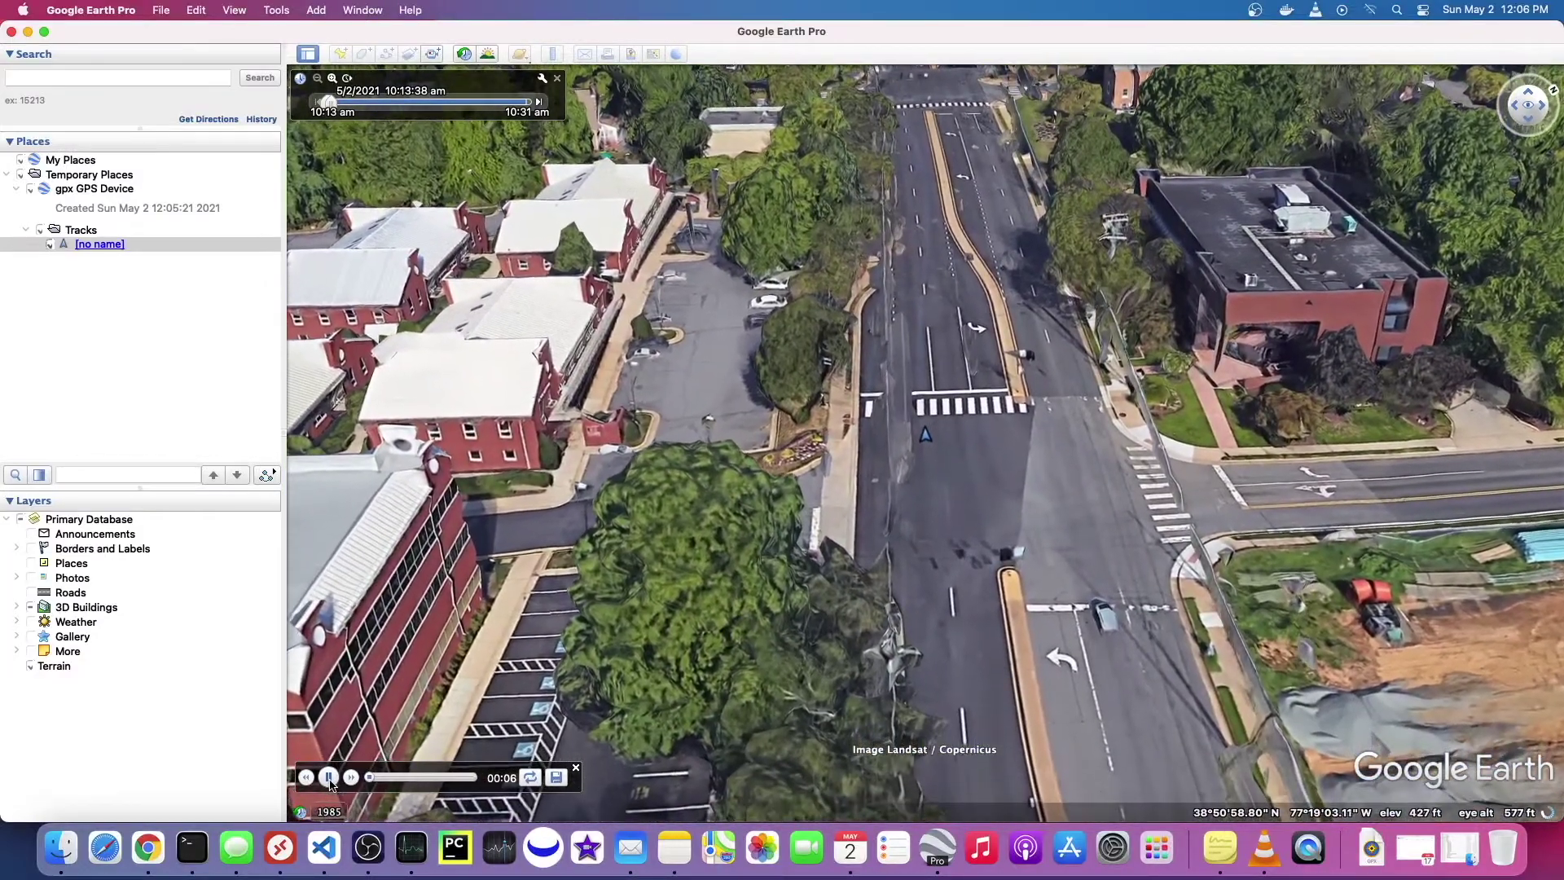
pyautogui.click(330, 780)
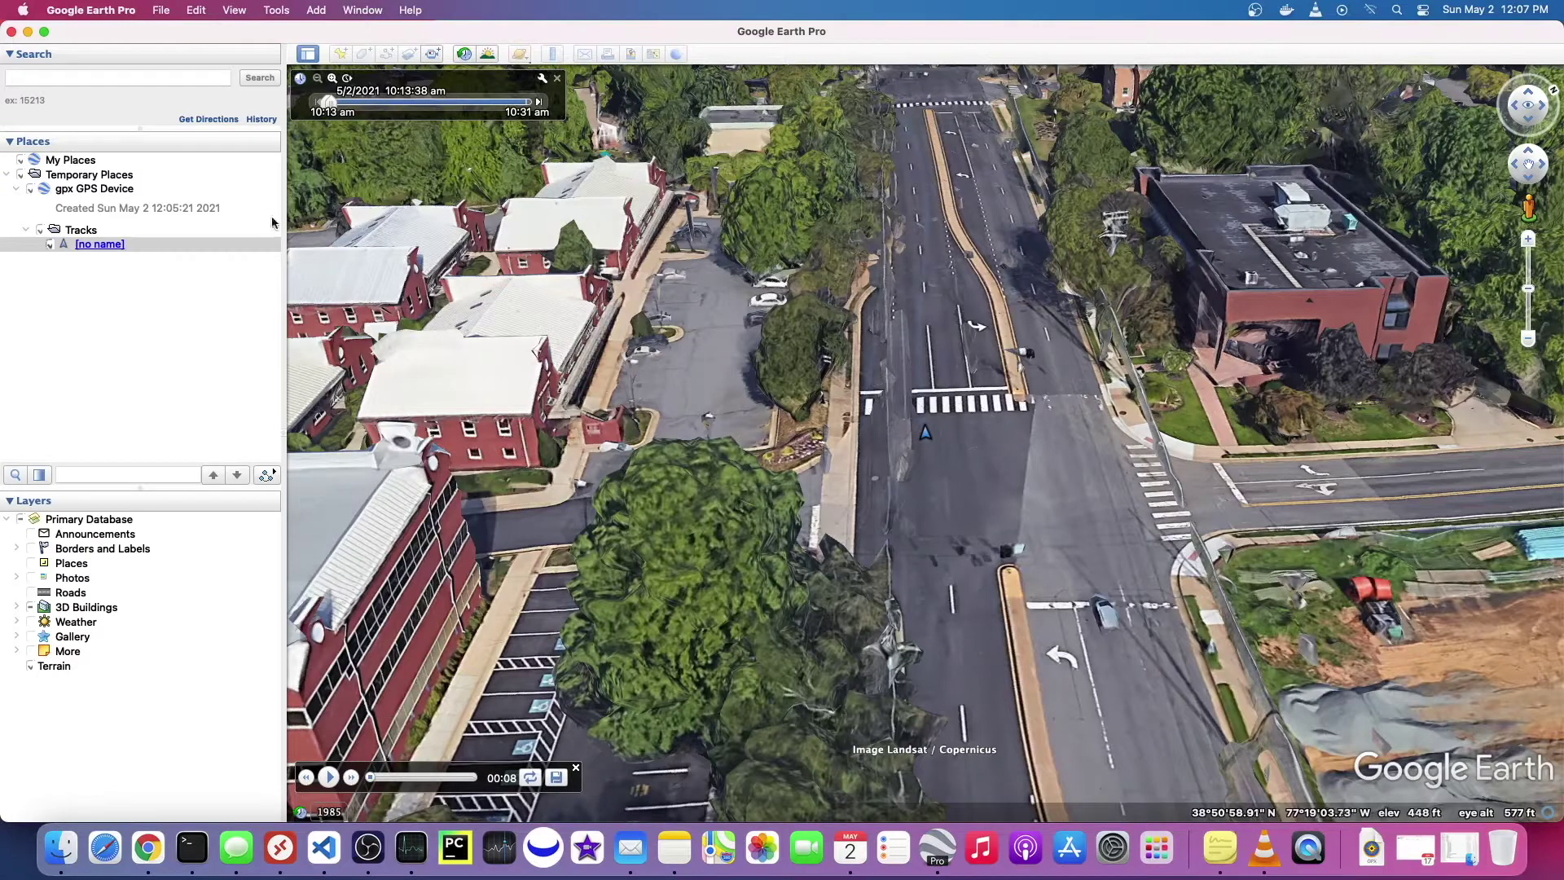
# Add a tour from the [no name] track's menu, play it and pause at 00:13.
pyautogui.rightClick(262, 248)
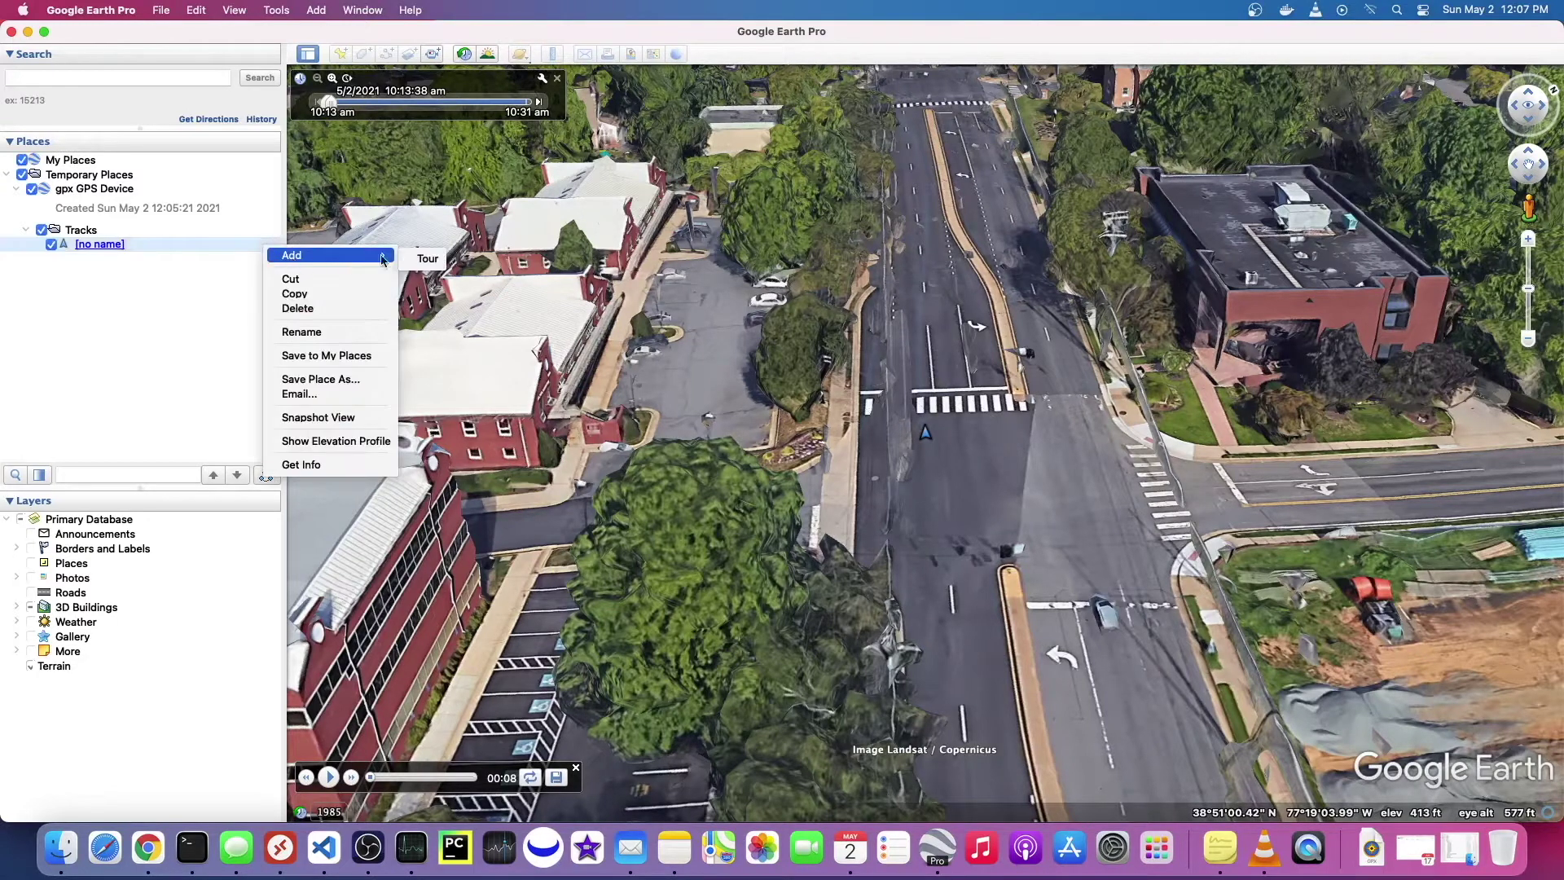
pyautogui.click(423, 259)
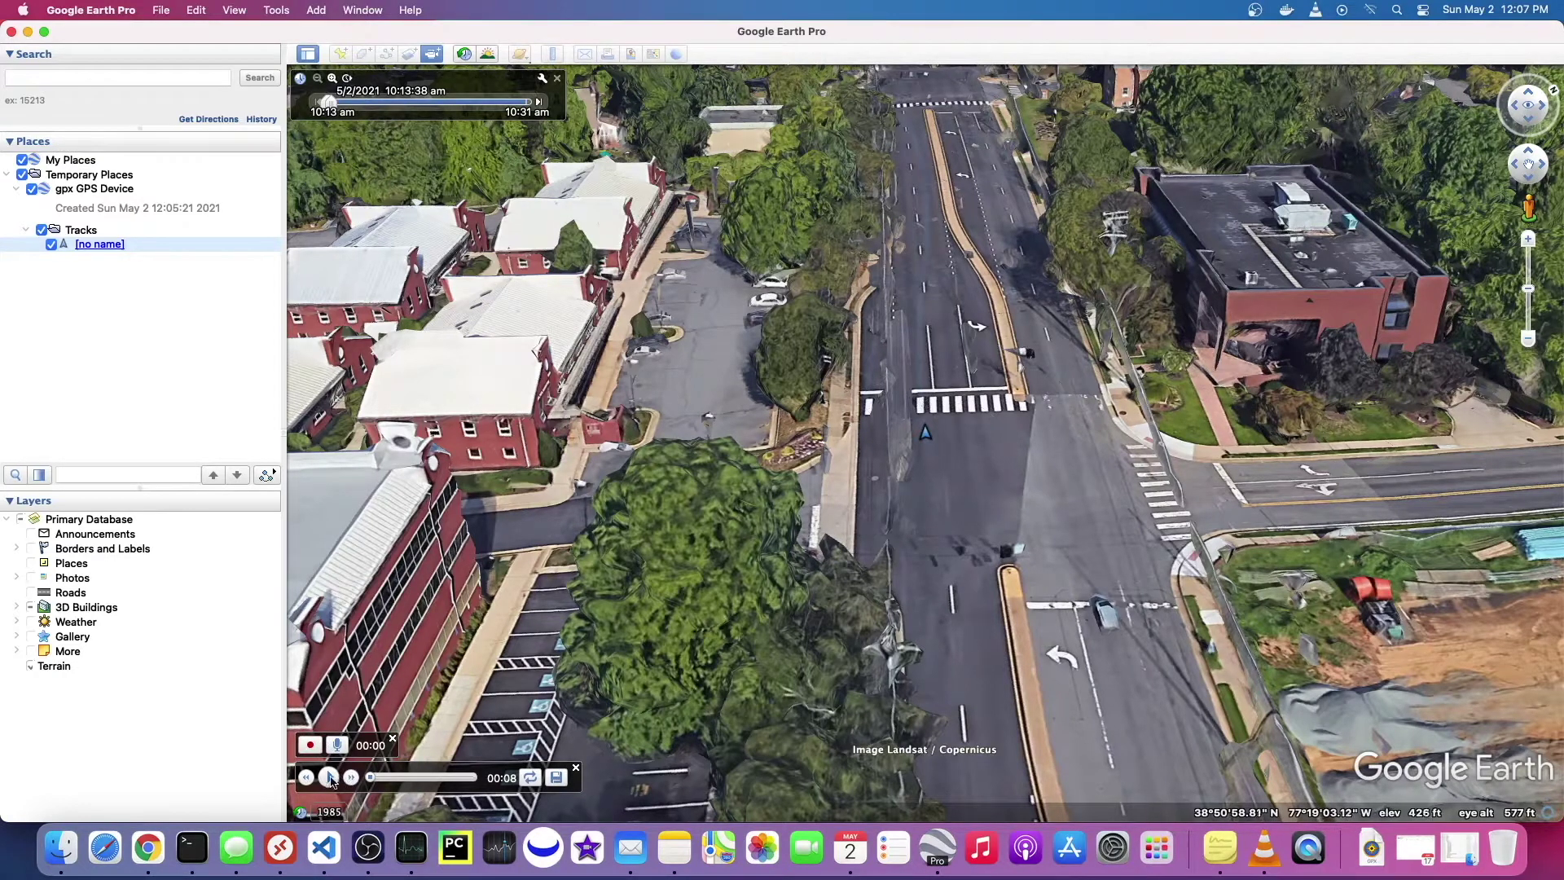
pyautogui.click(392, 739)
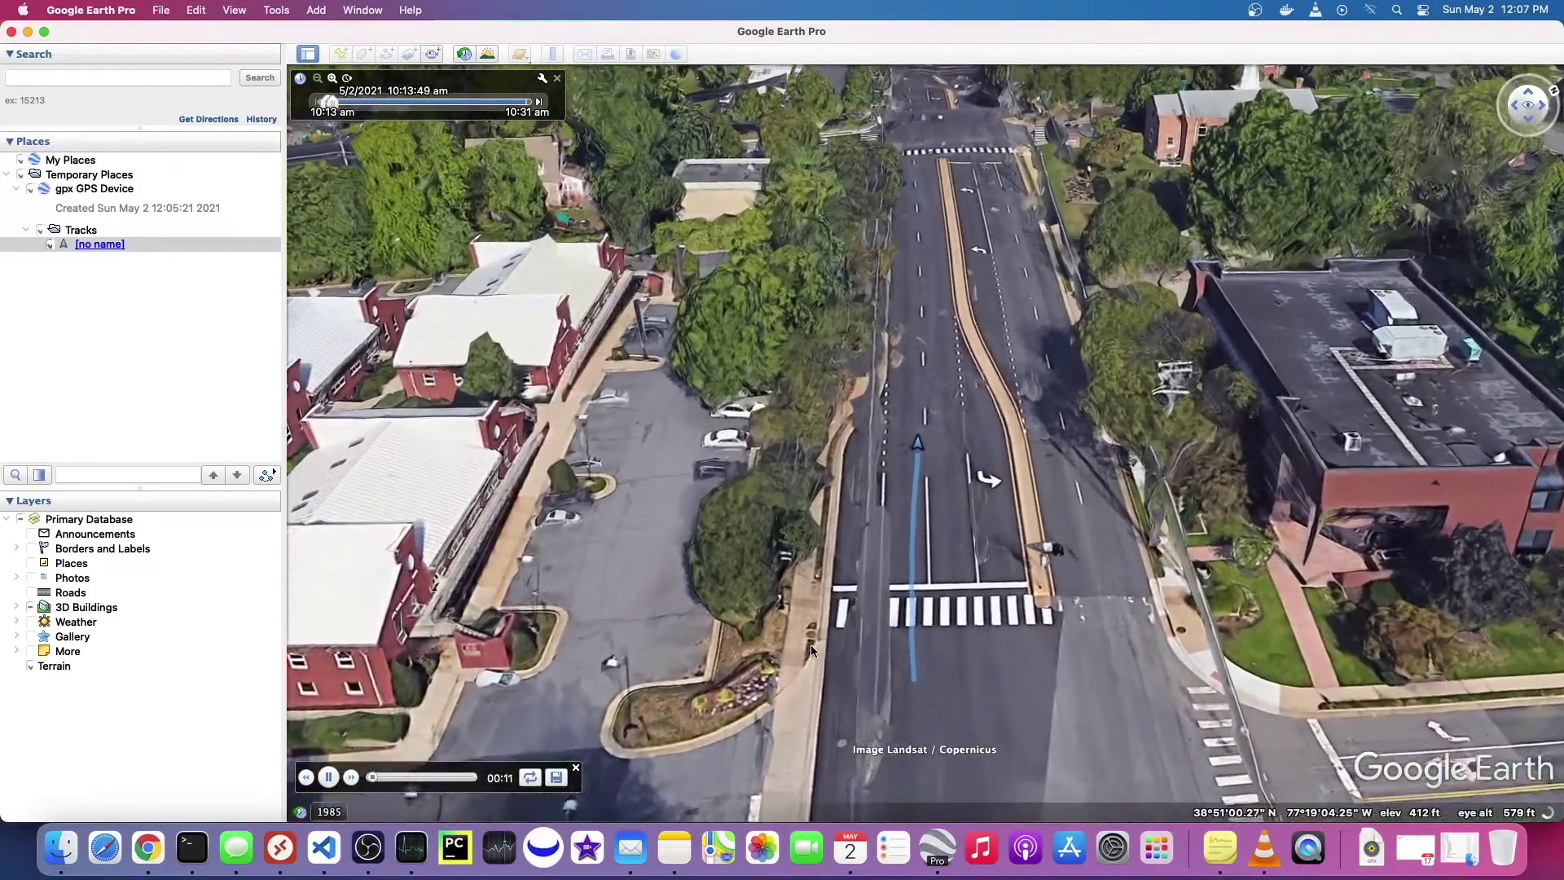
pyautogui.click(328, 776)
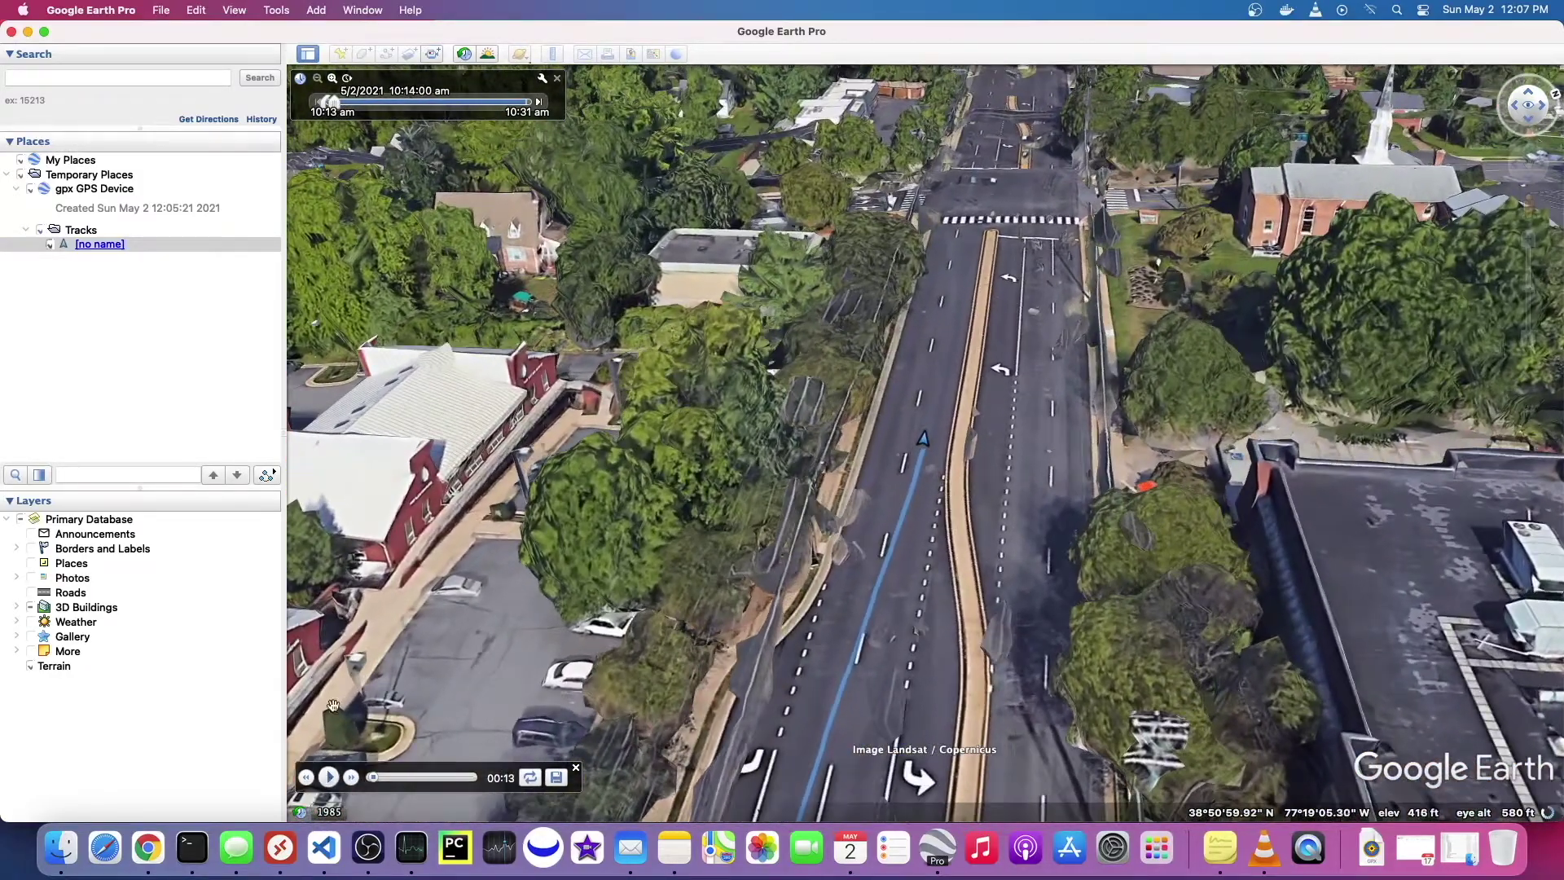
pyautogui.click(97, 15)
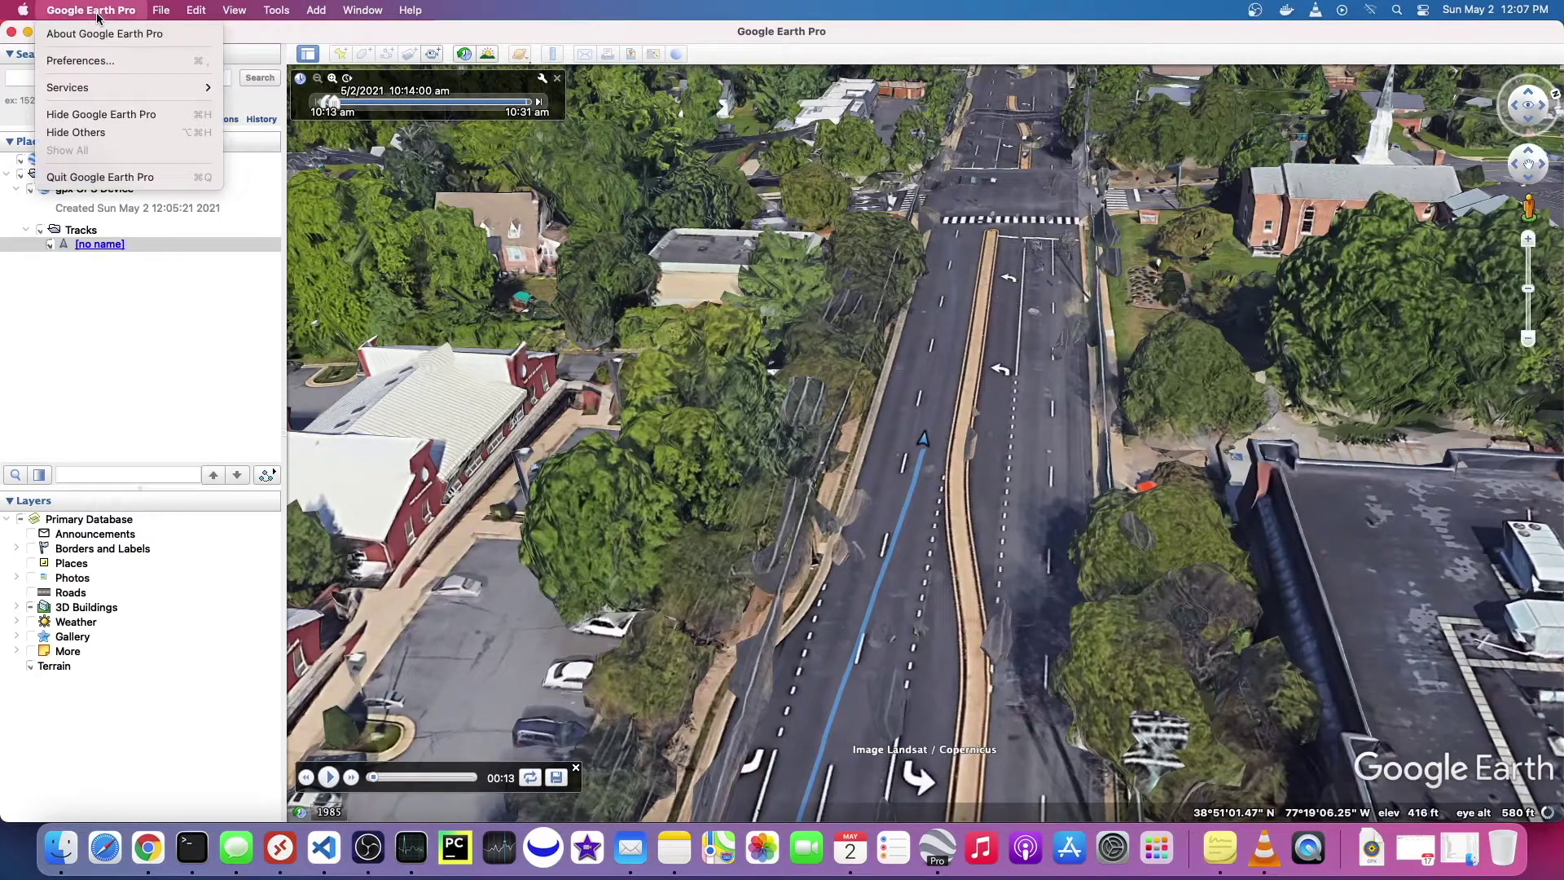
# Set the Touring track speed preference to 1x real time and restart the tour.
pyautogui.click(97, 60)
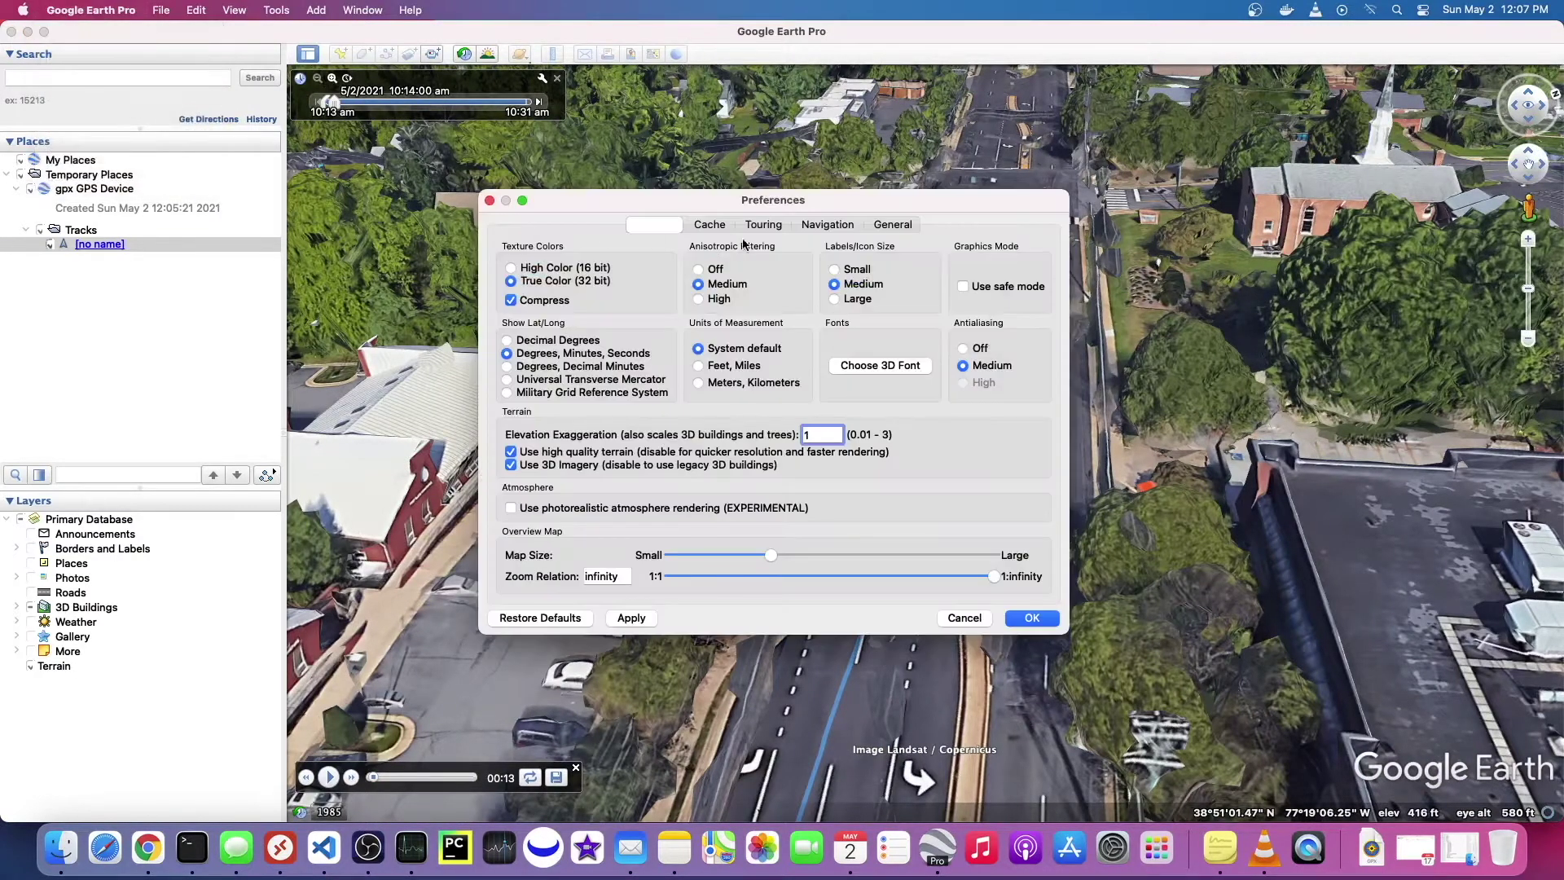
pyautogui.click(763, 226)
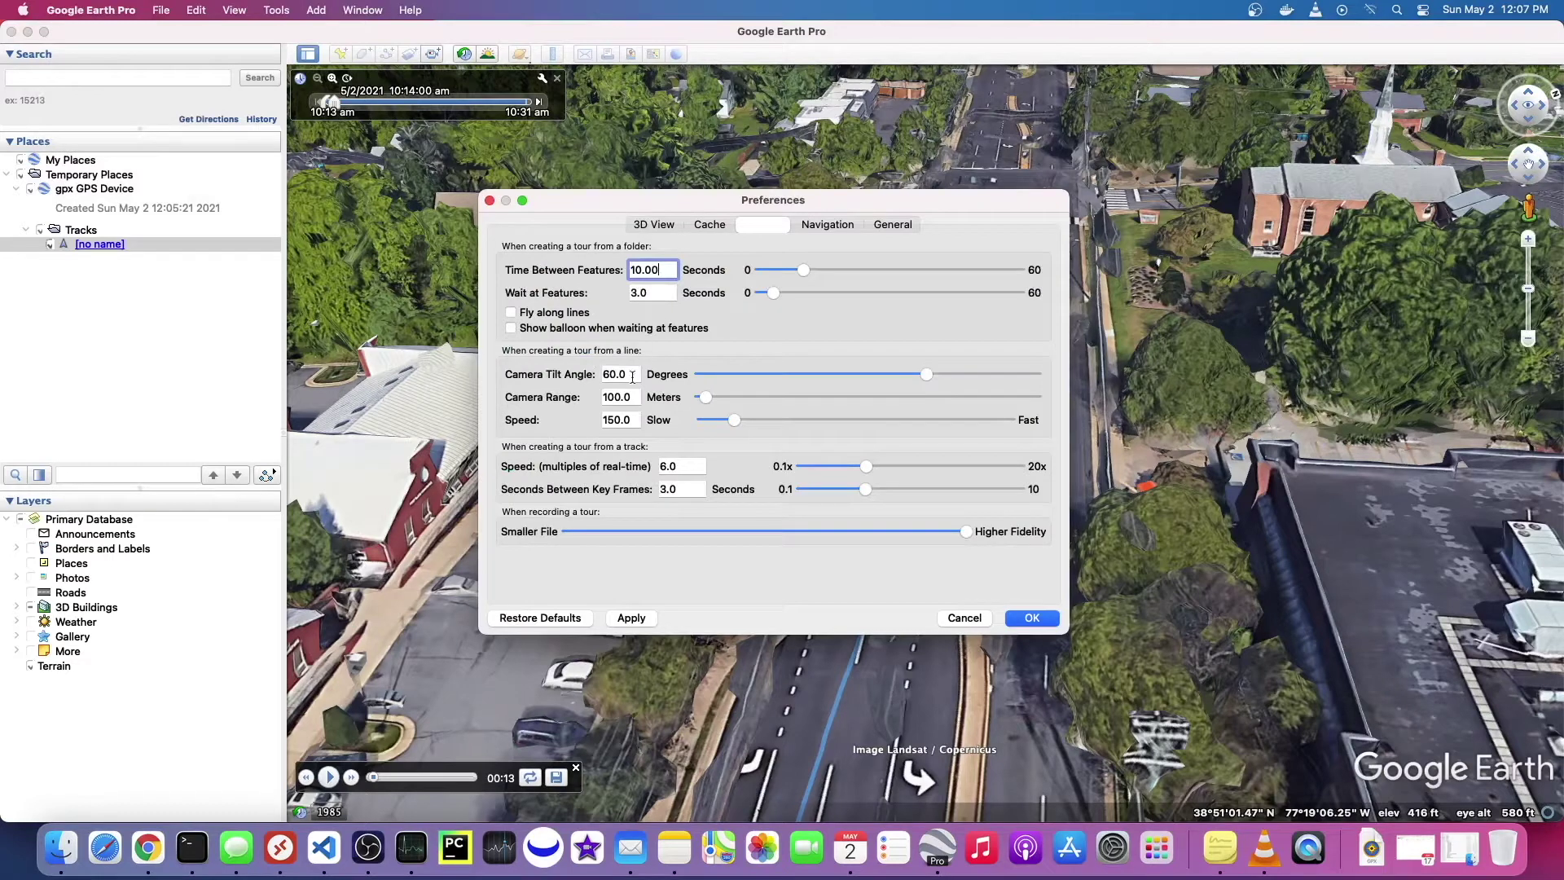
pyautogui.click(651, 468)
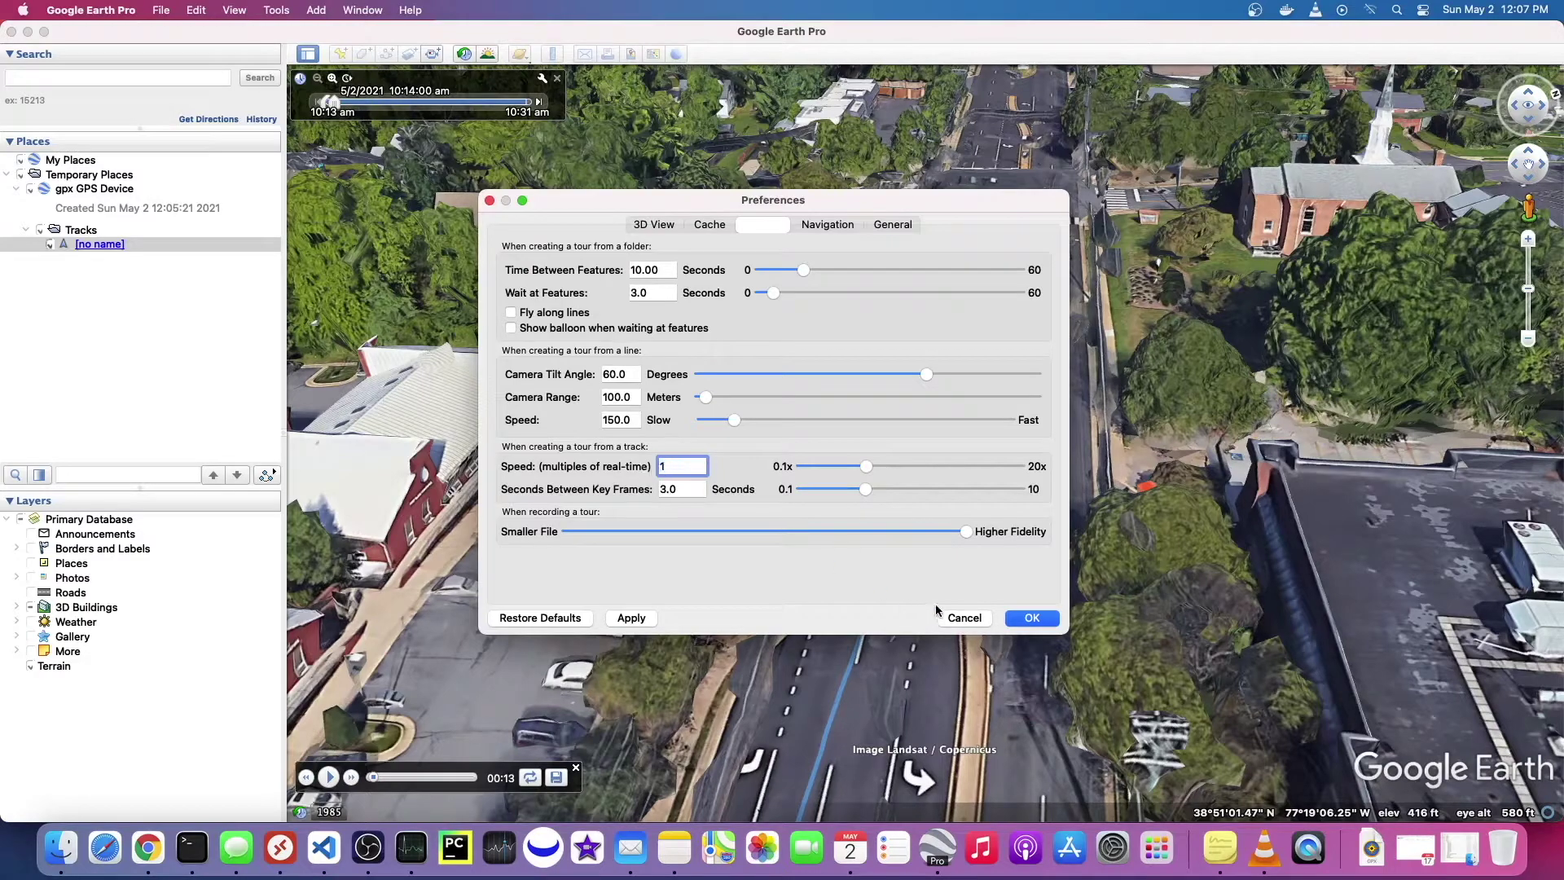
pyautogui.click(1032, 619)
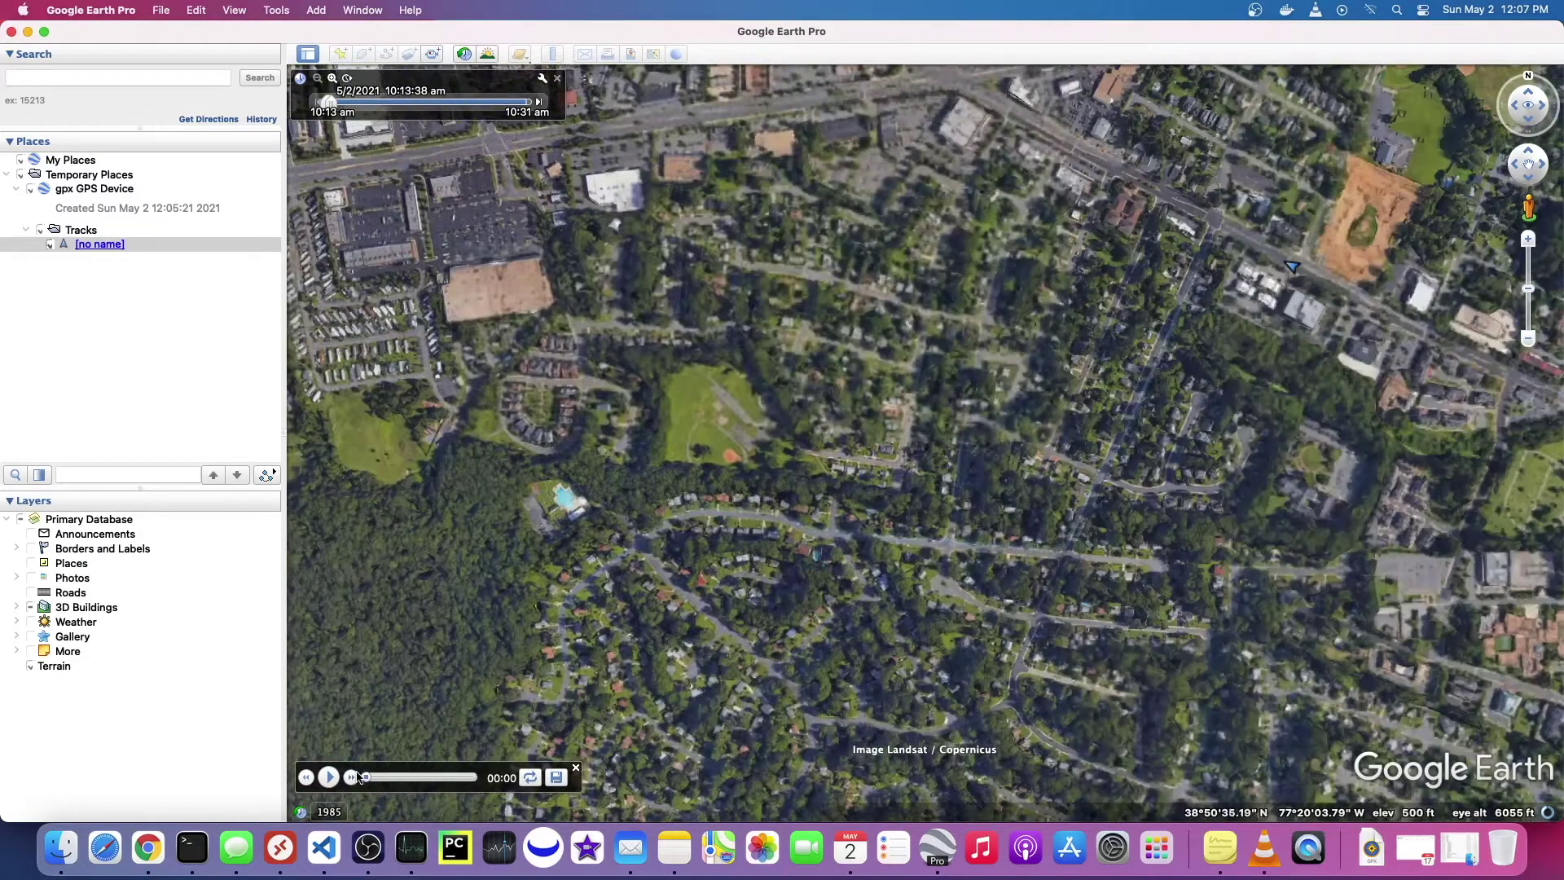
pyautogui.click(329, 778)
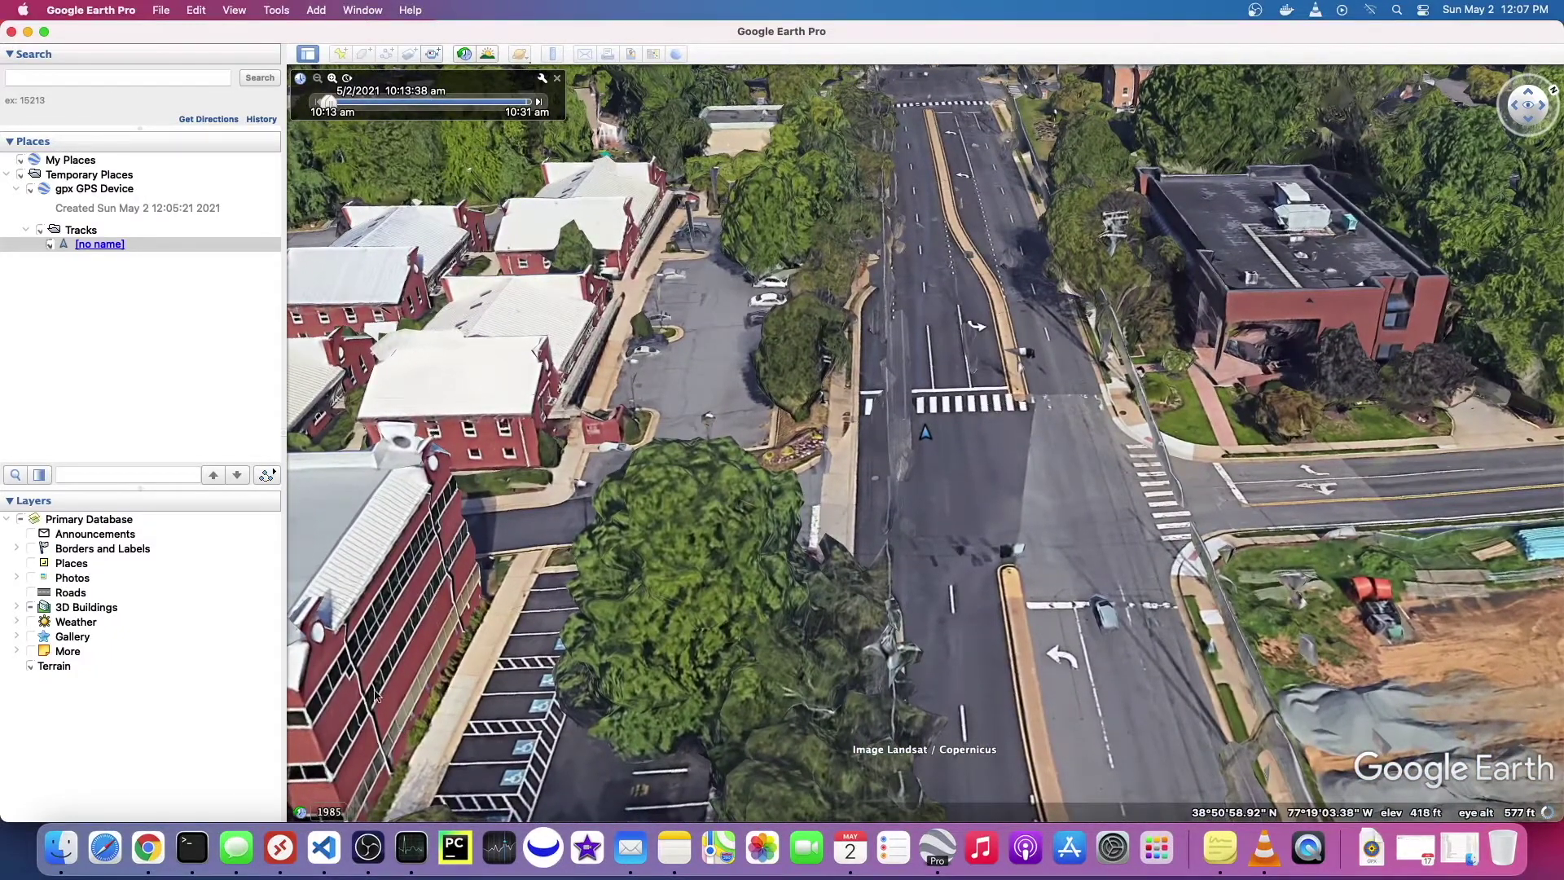
# Stop the tour, confirm Touring speed is 1.0, then replay at real time and pause at 00:22.
pyautogui.moveTo(425, 676)
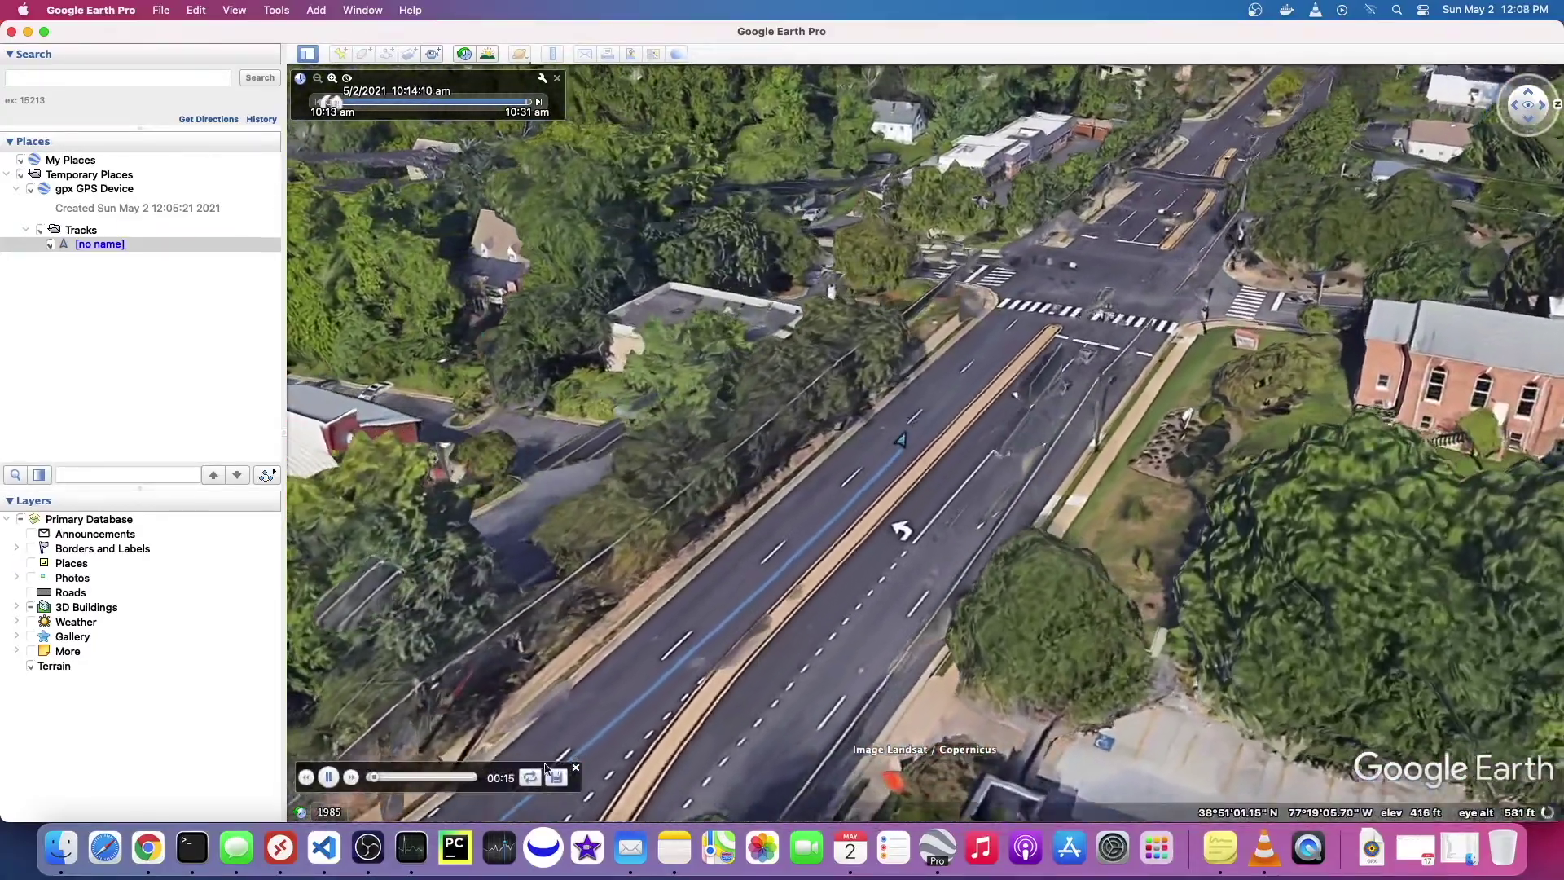
pyautogui.click(510, 758)
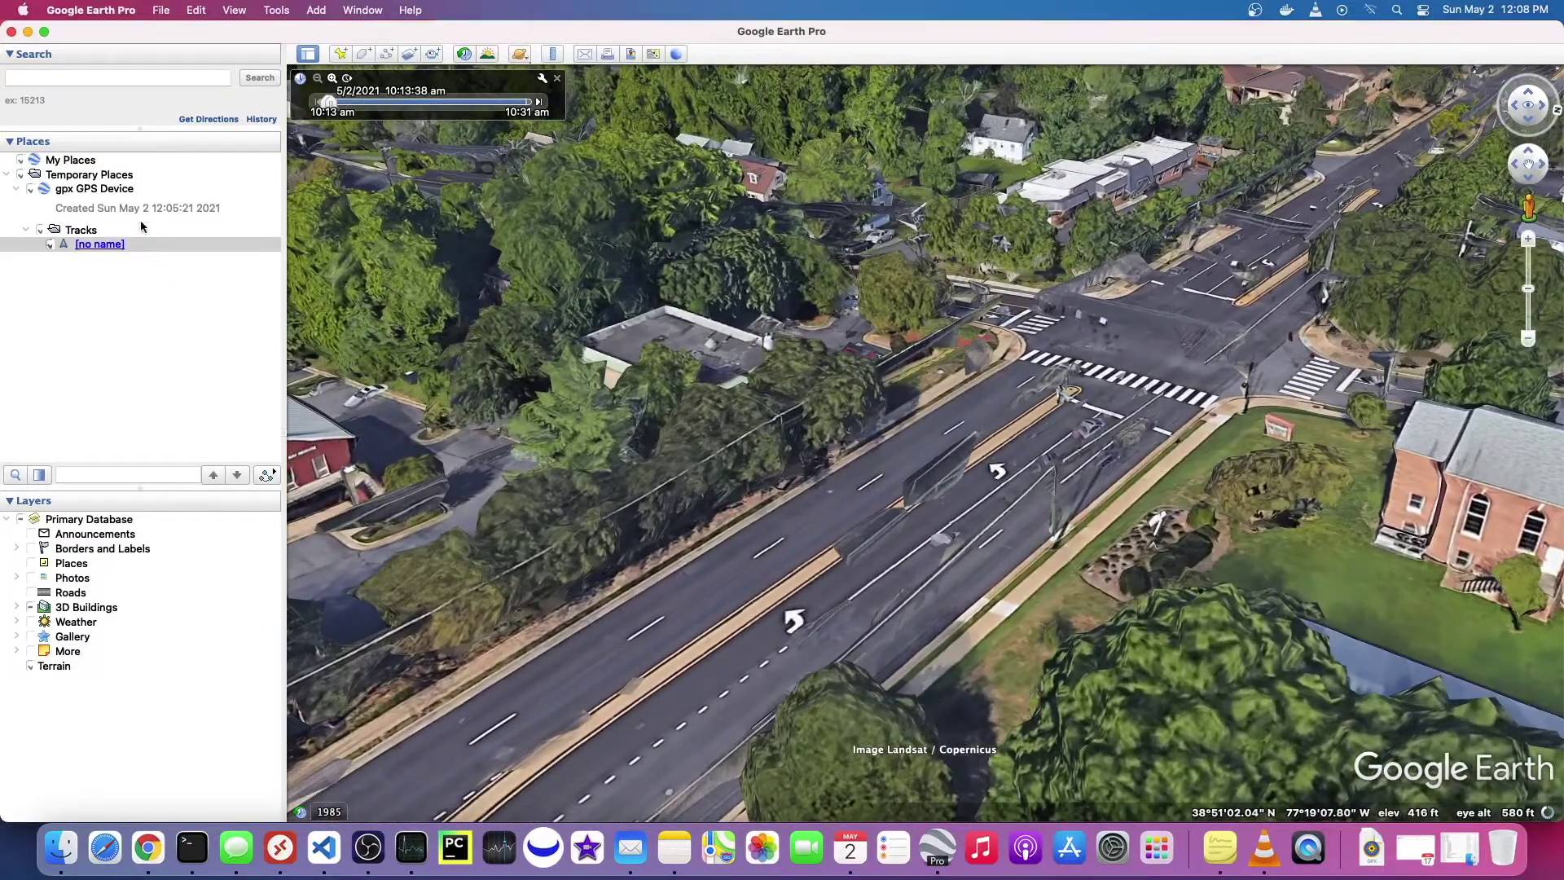
pyautogui.click(66, 12)
pyautogui.click(77, 60)
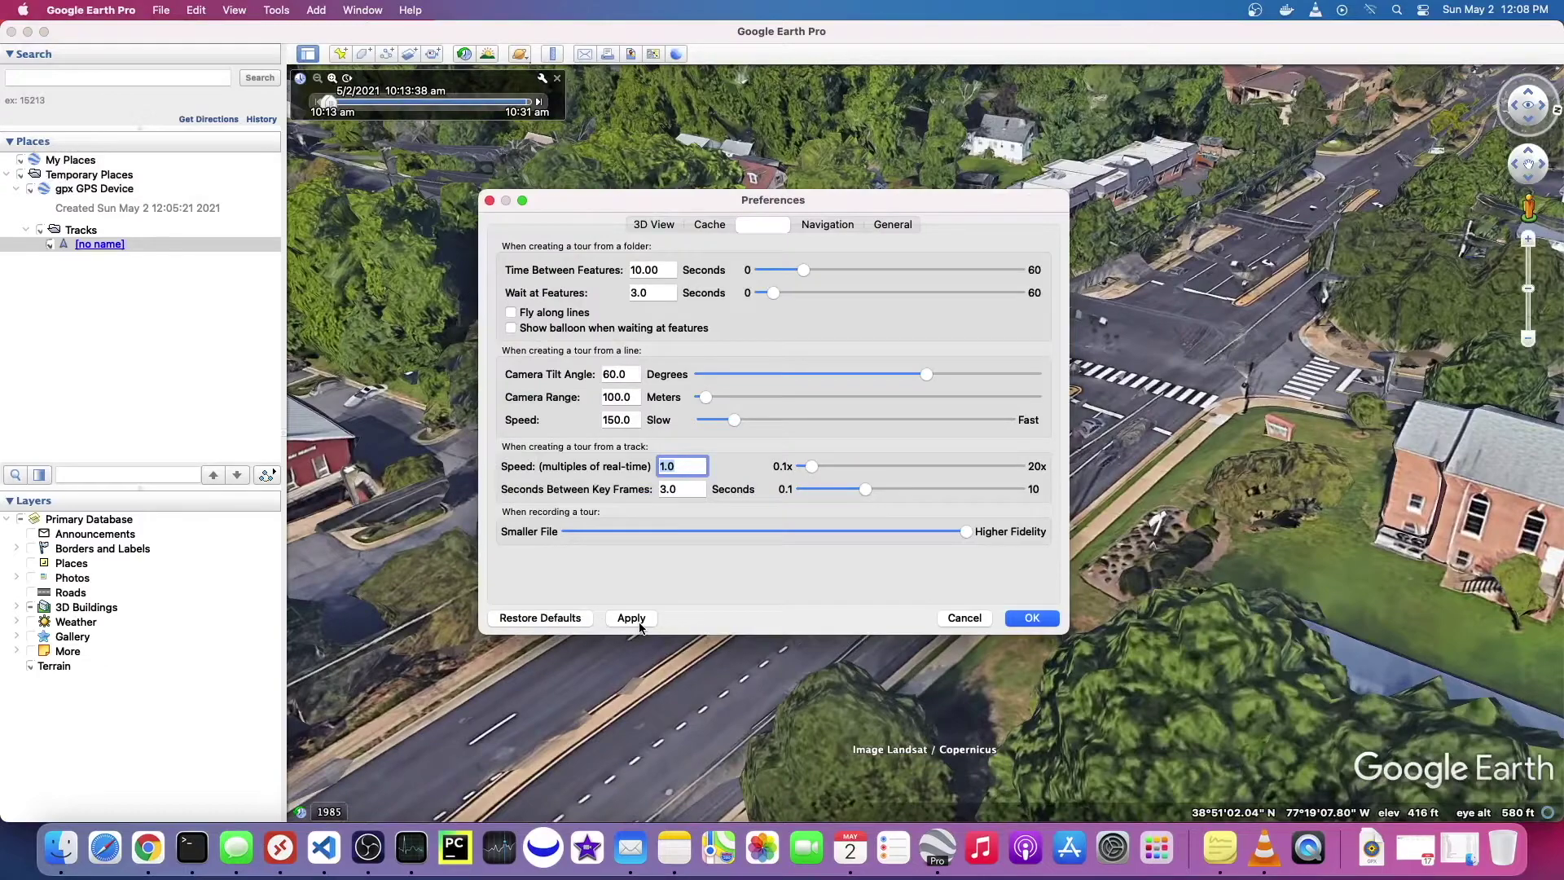
pyautogui.click(1030, 617)
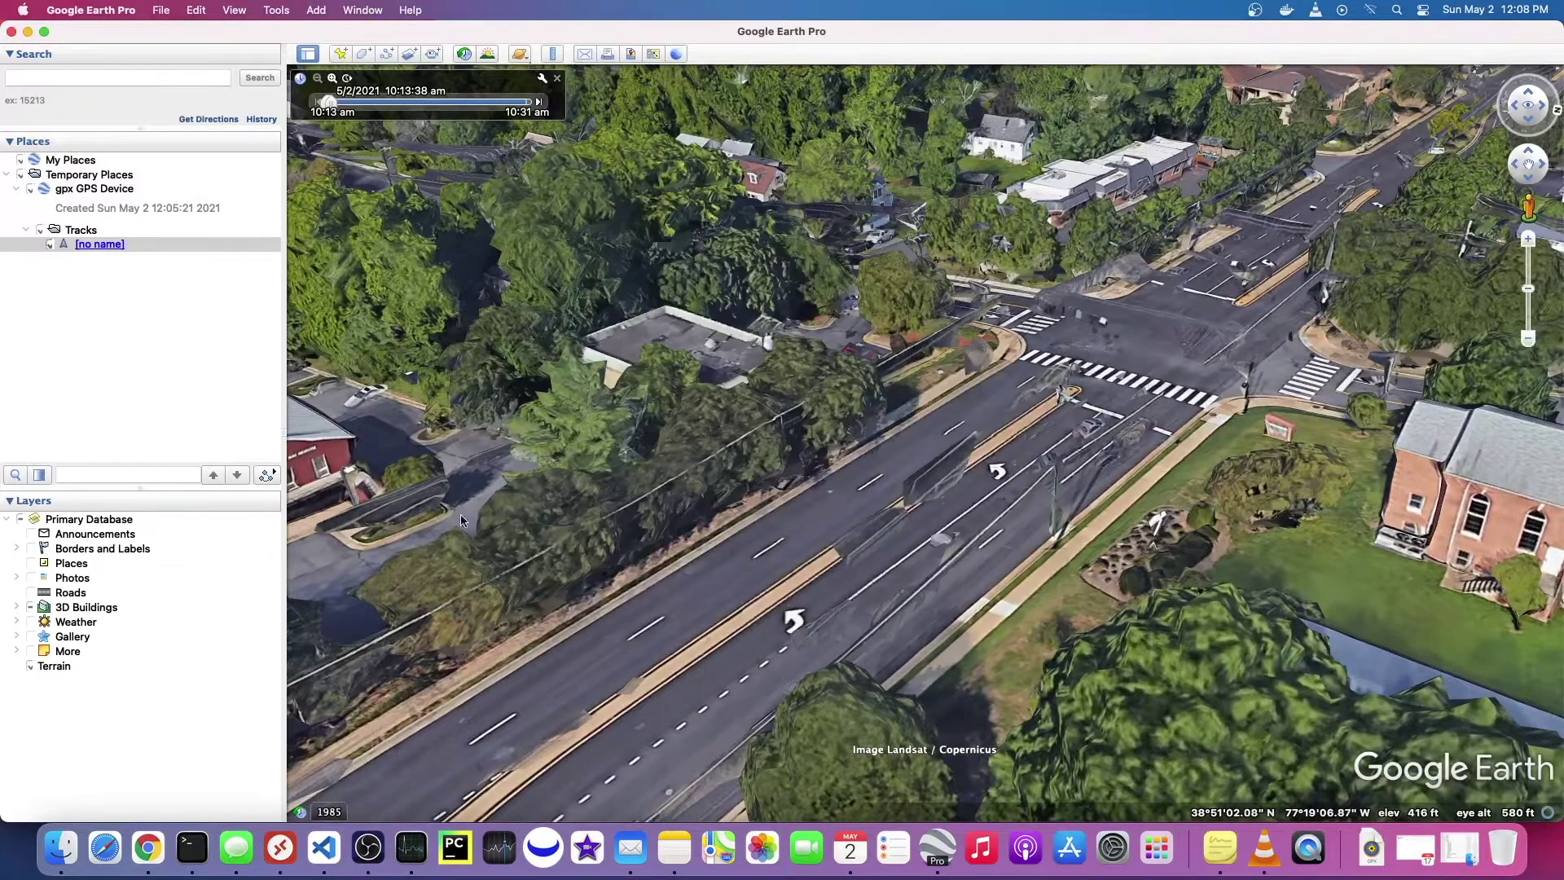
pyautogui.click(265, 476)
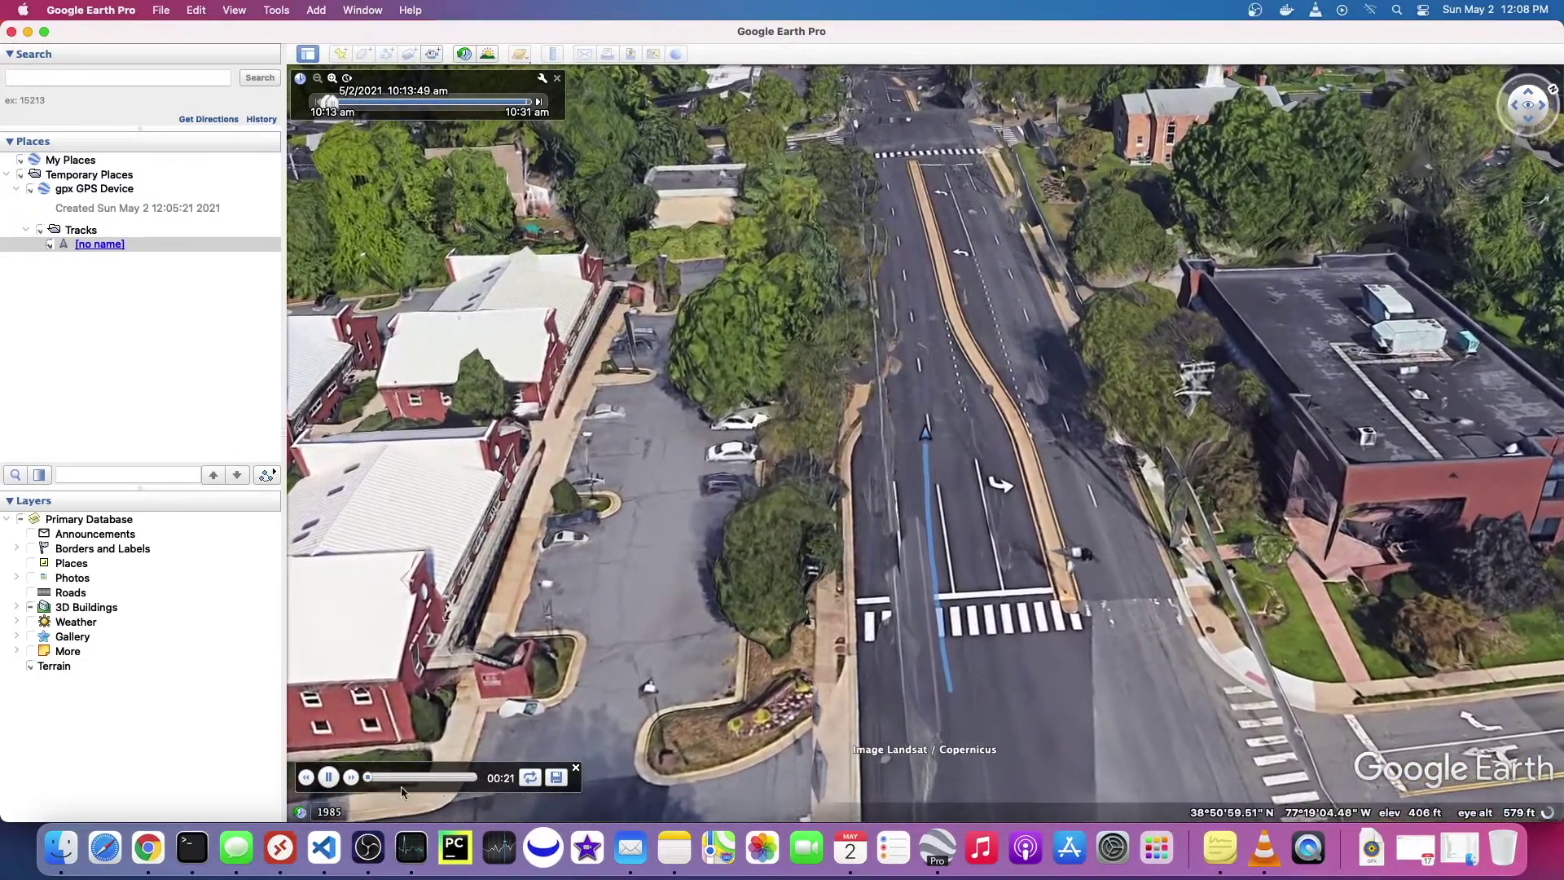
pyautogui.click(329, 777)
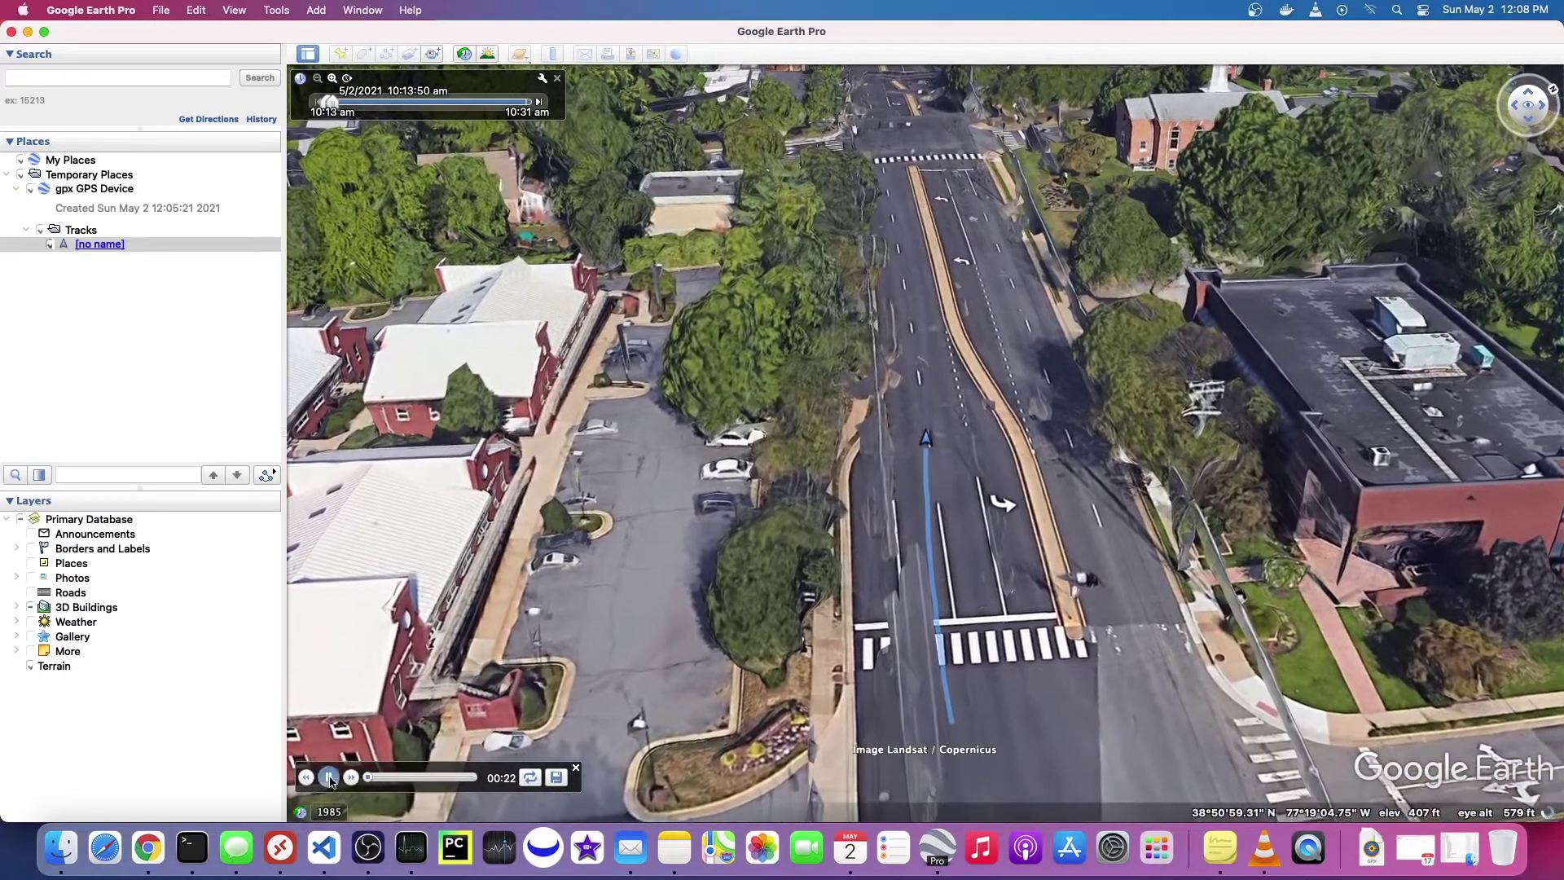
# Close the tour player and set the Touring track speed back to 6 in Preferences.
pyautogui.click(576, 769)
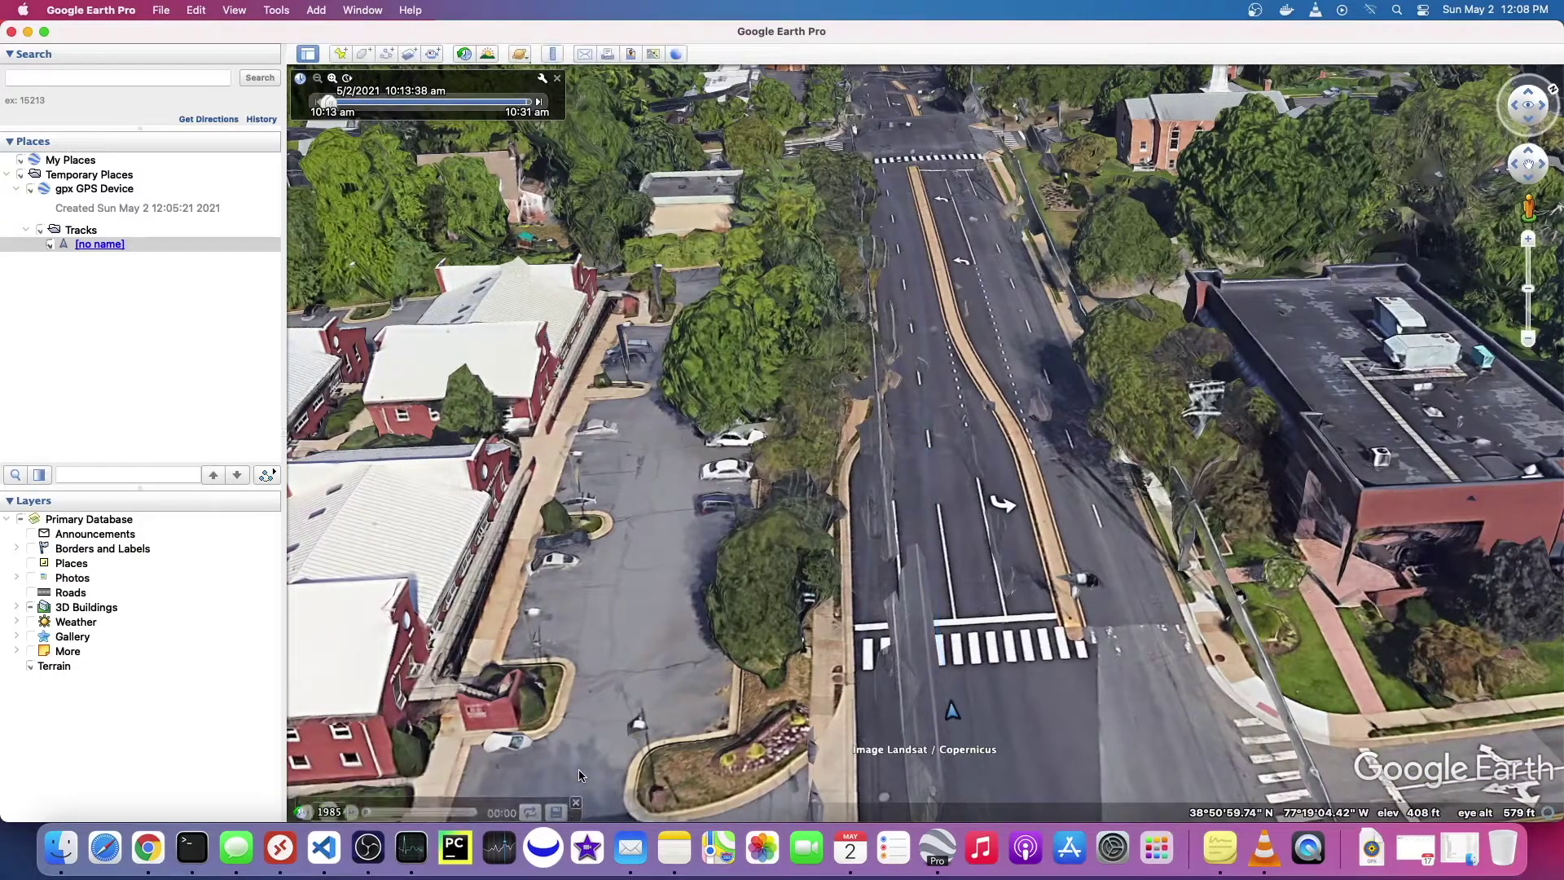
pyautogui.click(108, 11)
pyautogui.click(81, 59)
pyautogui.doubleClick(693, 465)
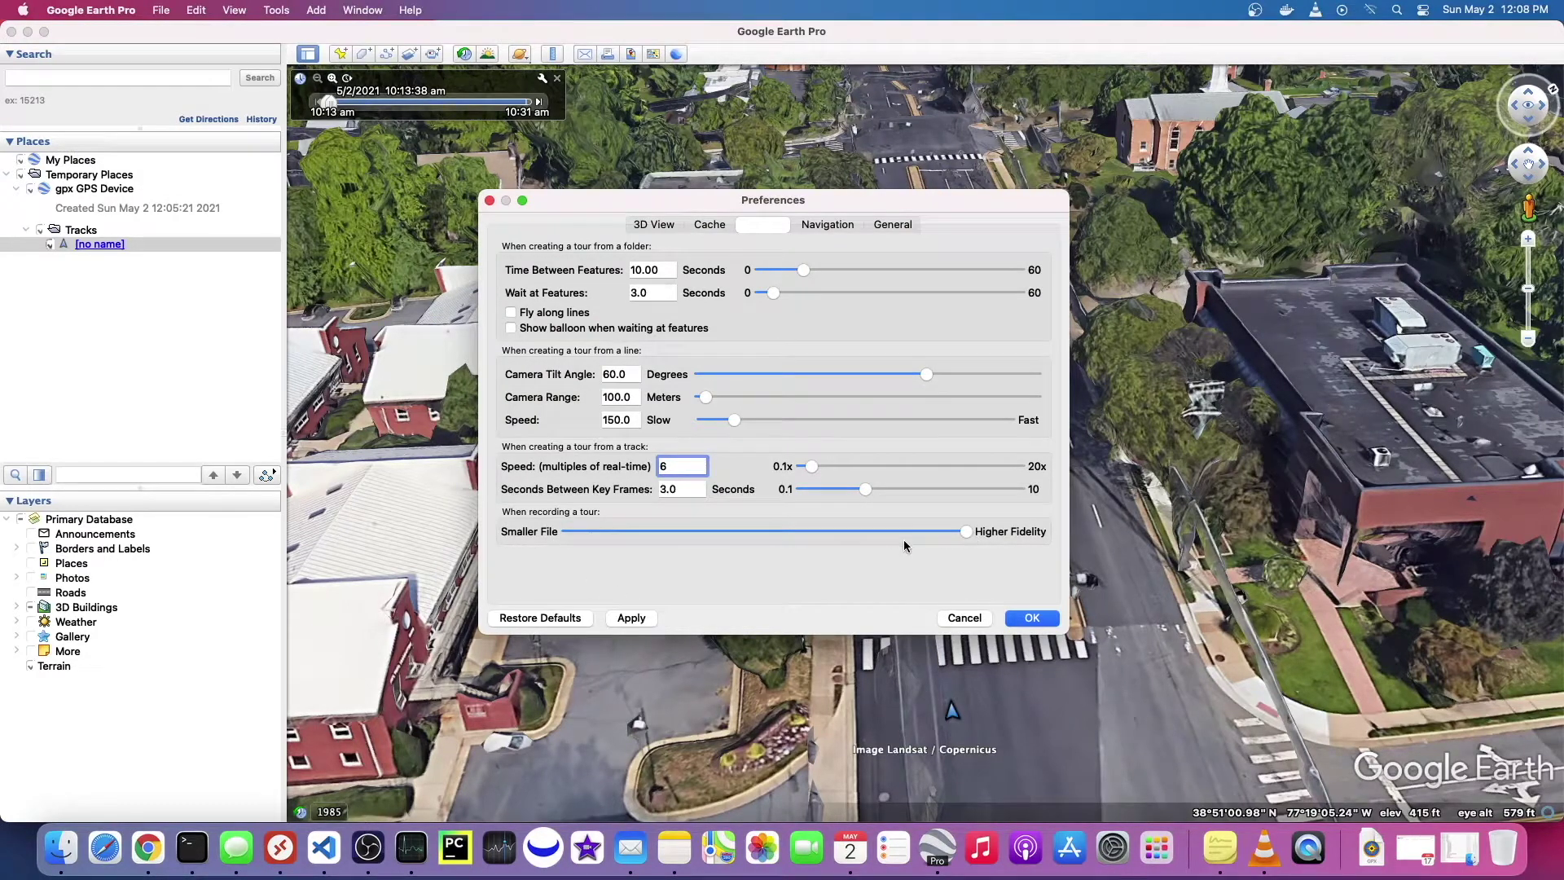
pyautogui.moveTo(652, 208); pyautogui.dragTo(779, 323)
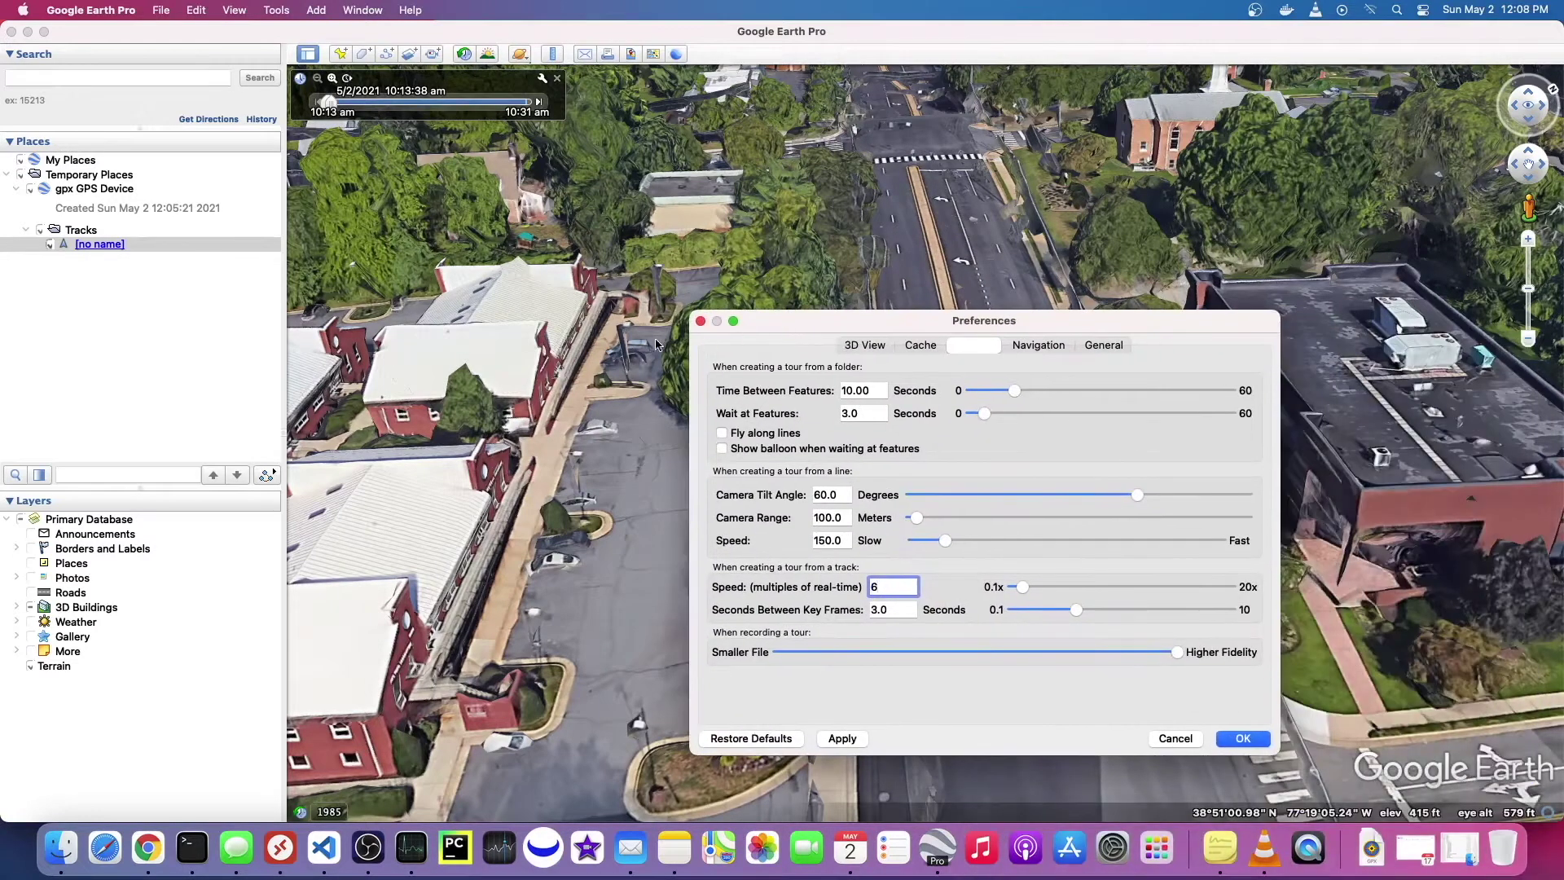
pyautogui.click(700, 322)
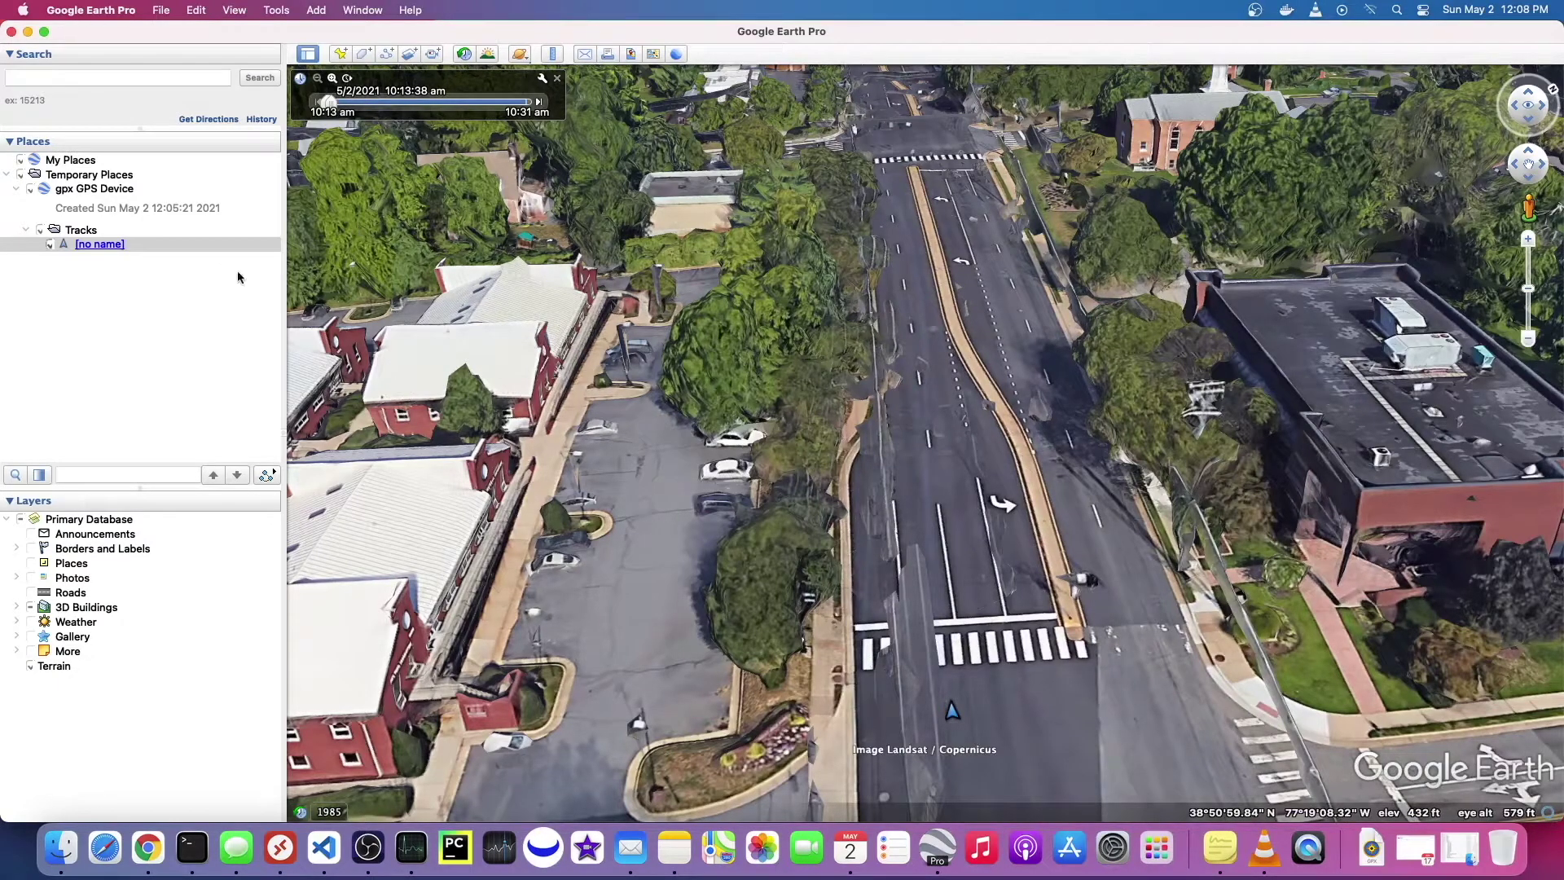
# Play and pause the track tour, then start a new tour recording and play the track.
pyautogui.click(265, 475)
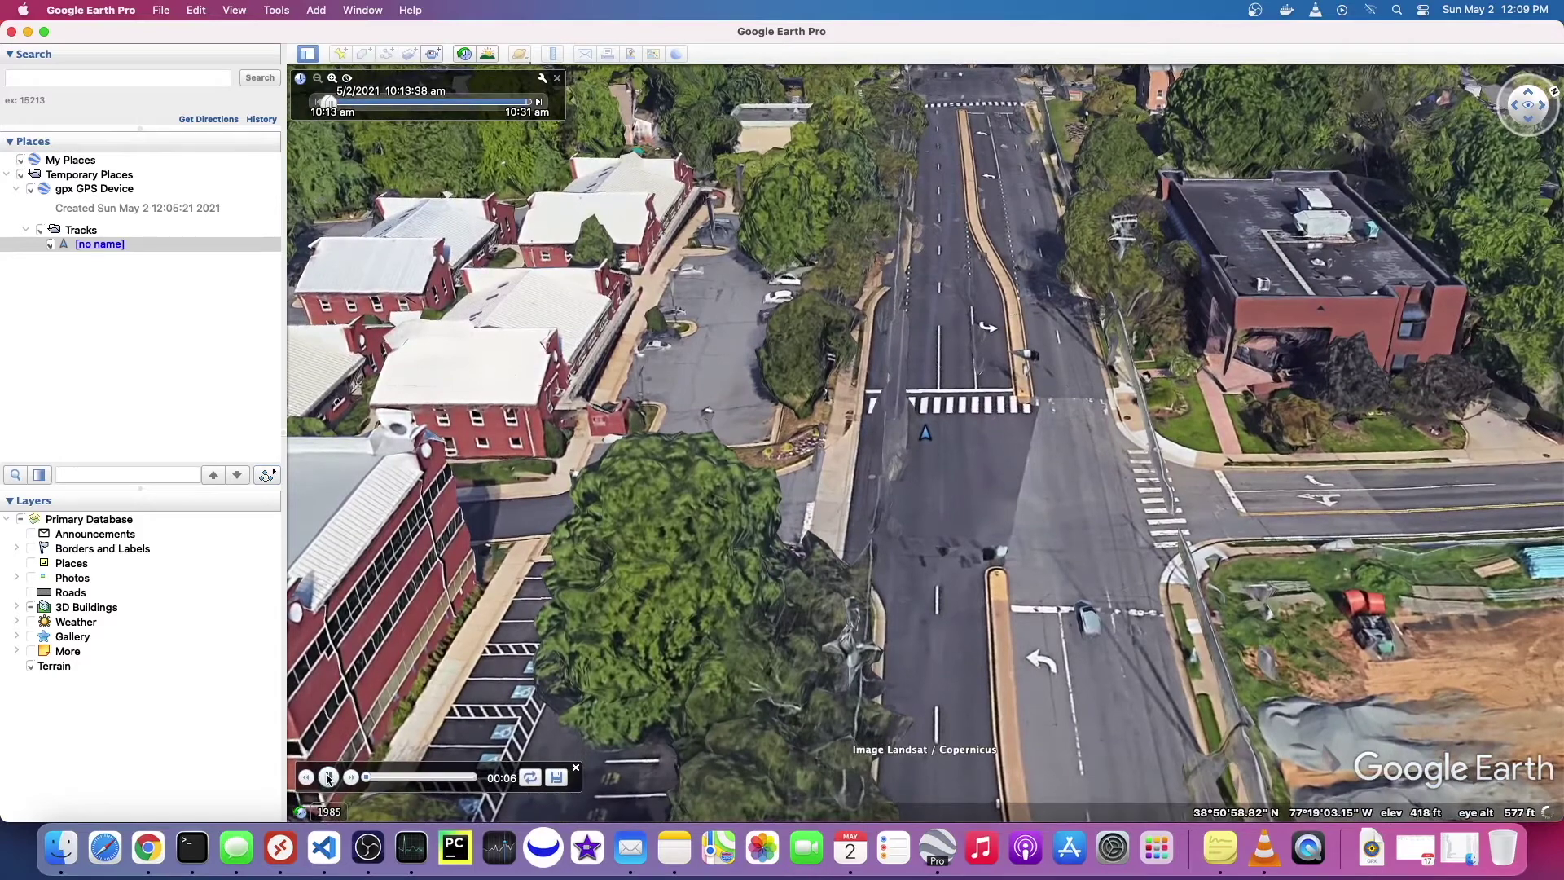
pyautogui.click(328, 778)
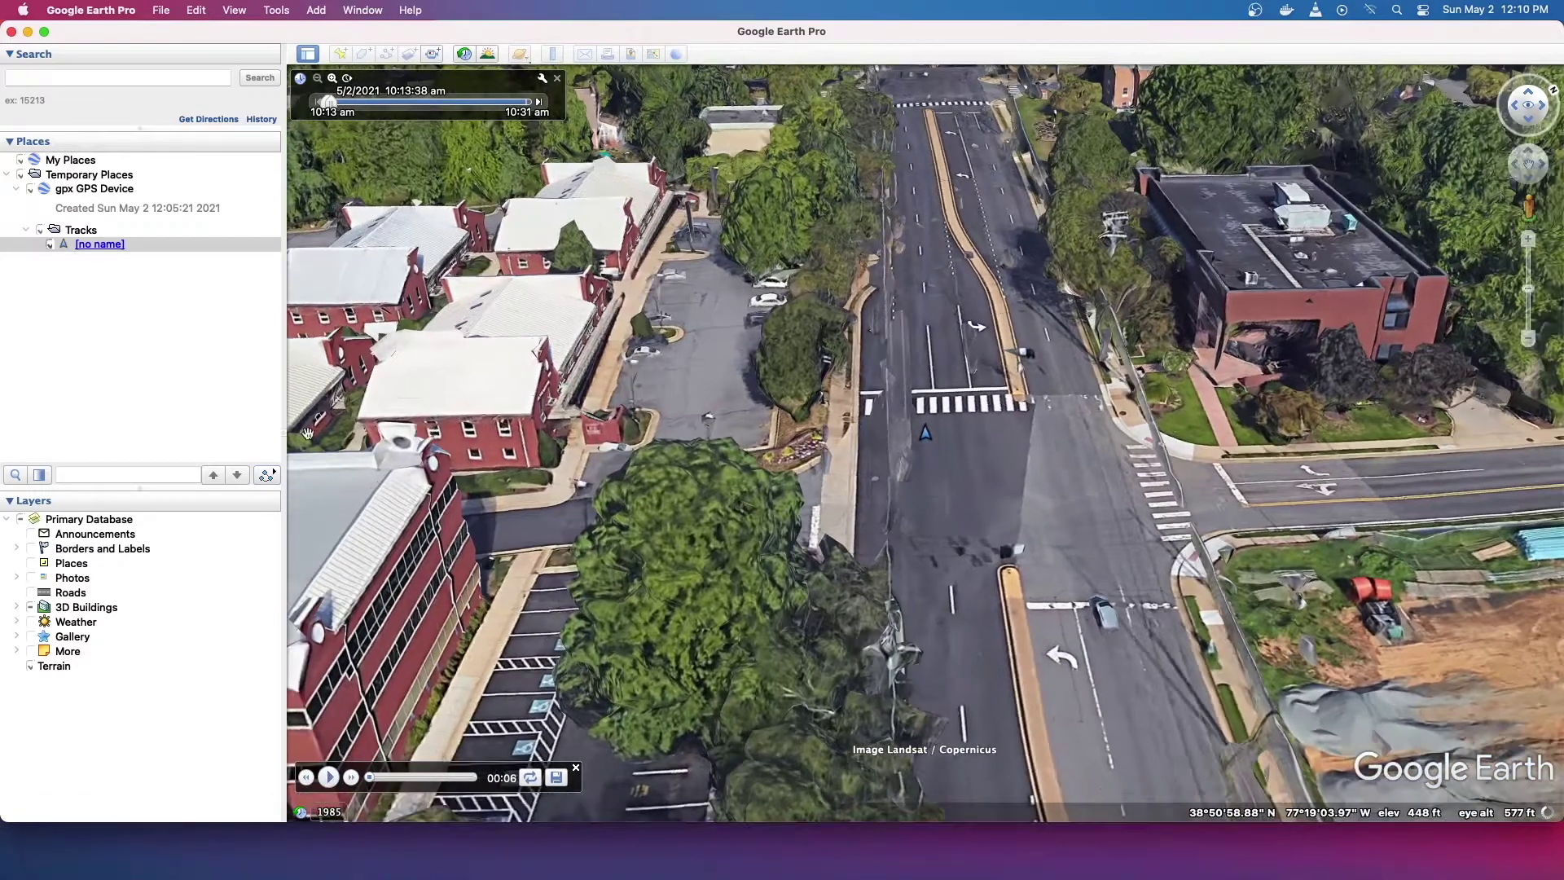
pyautogui.rightClick(159, 252)
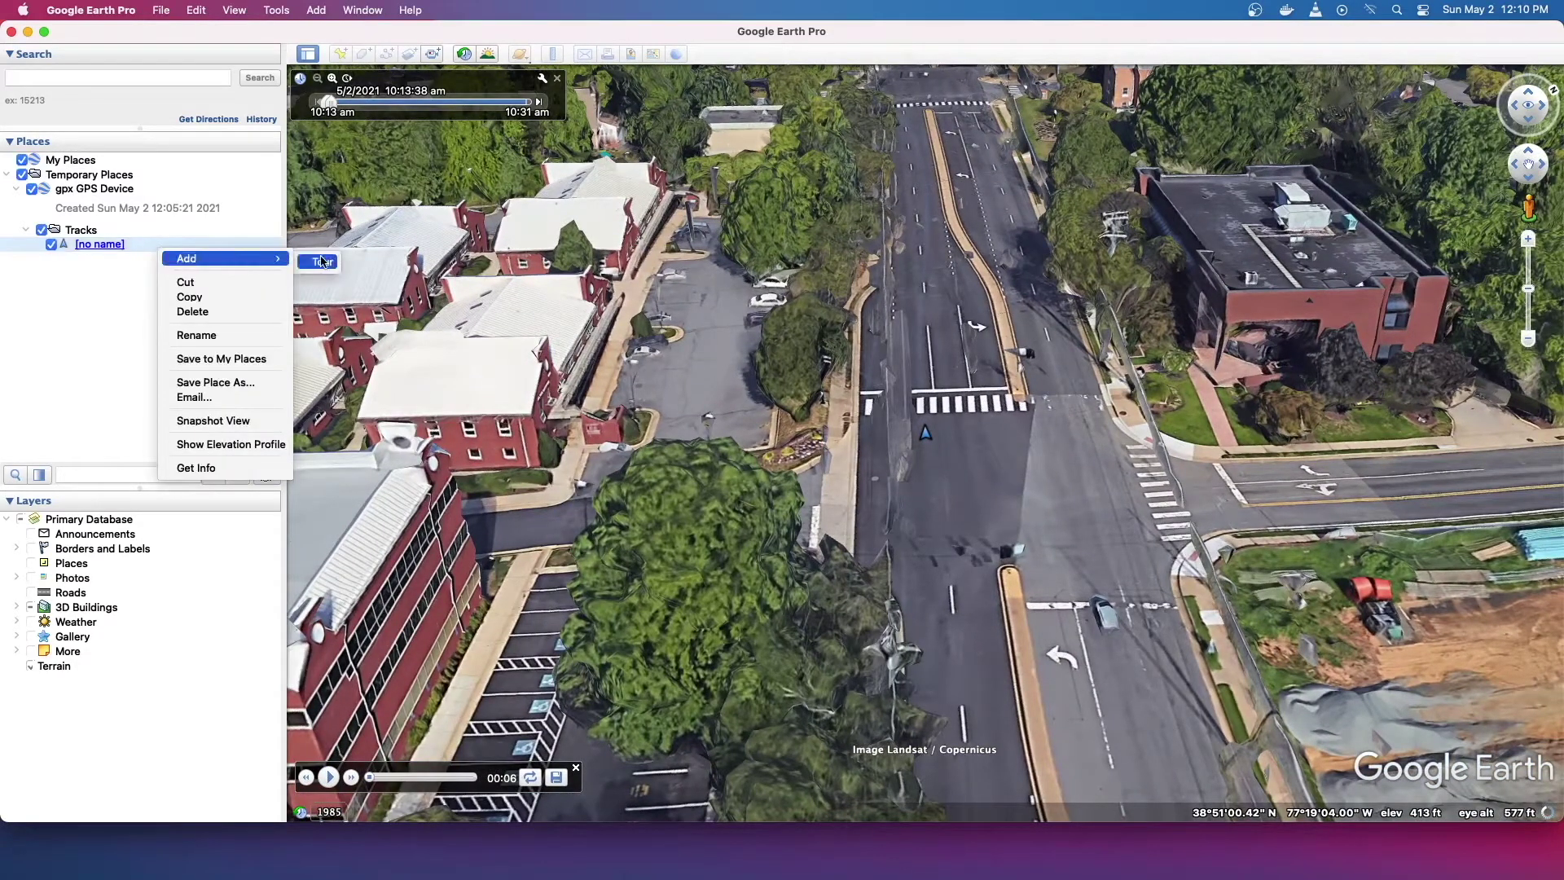
pyautogui.click(319, 261)
pyautogui.click(330, 778)
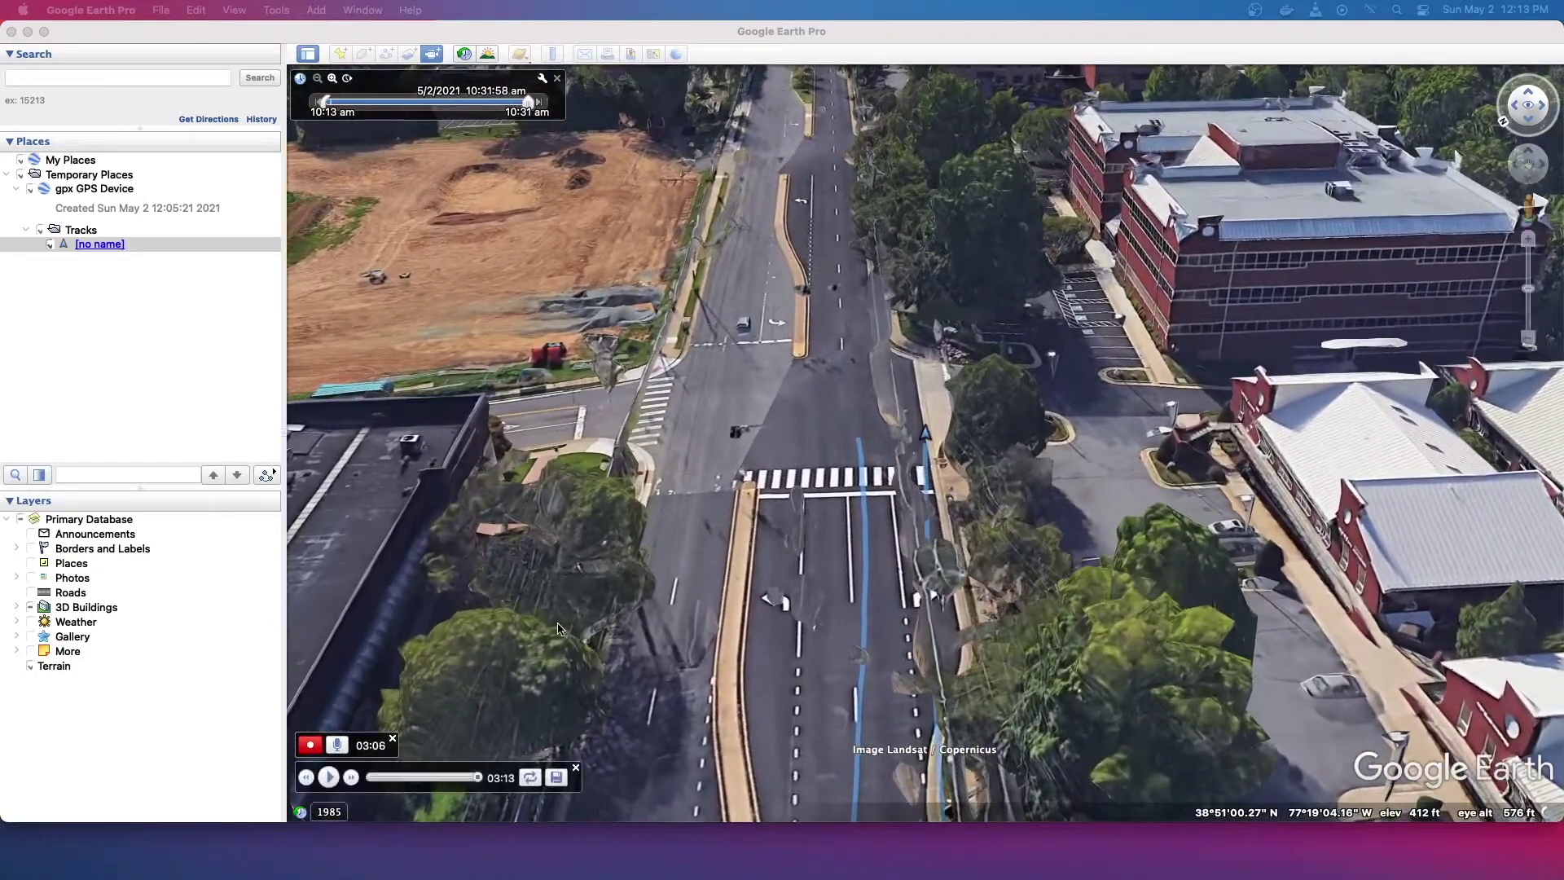
# Stop the tour recording and save it as a tour named strava_run.
pyautogui.click(312, 746)
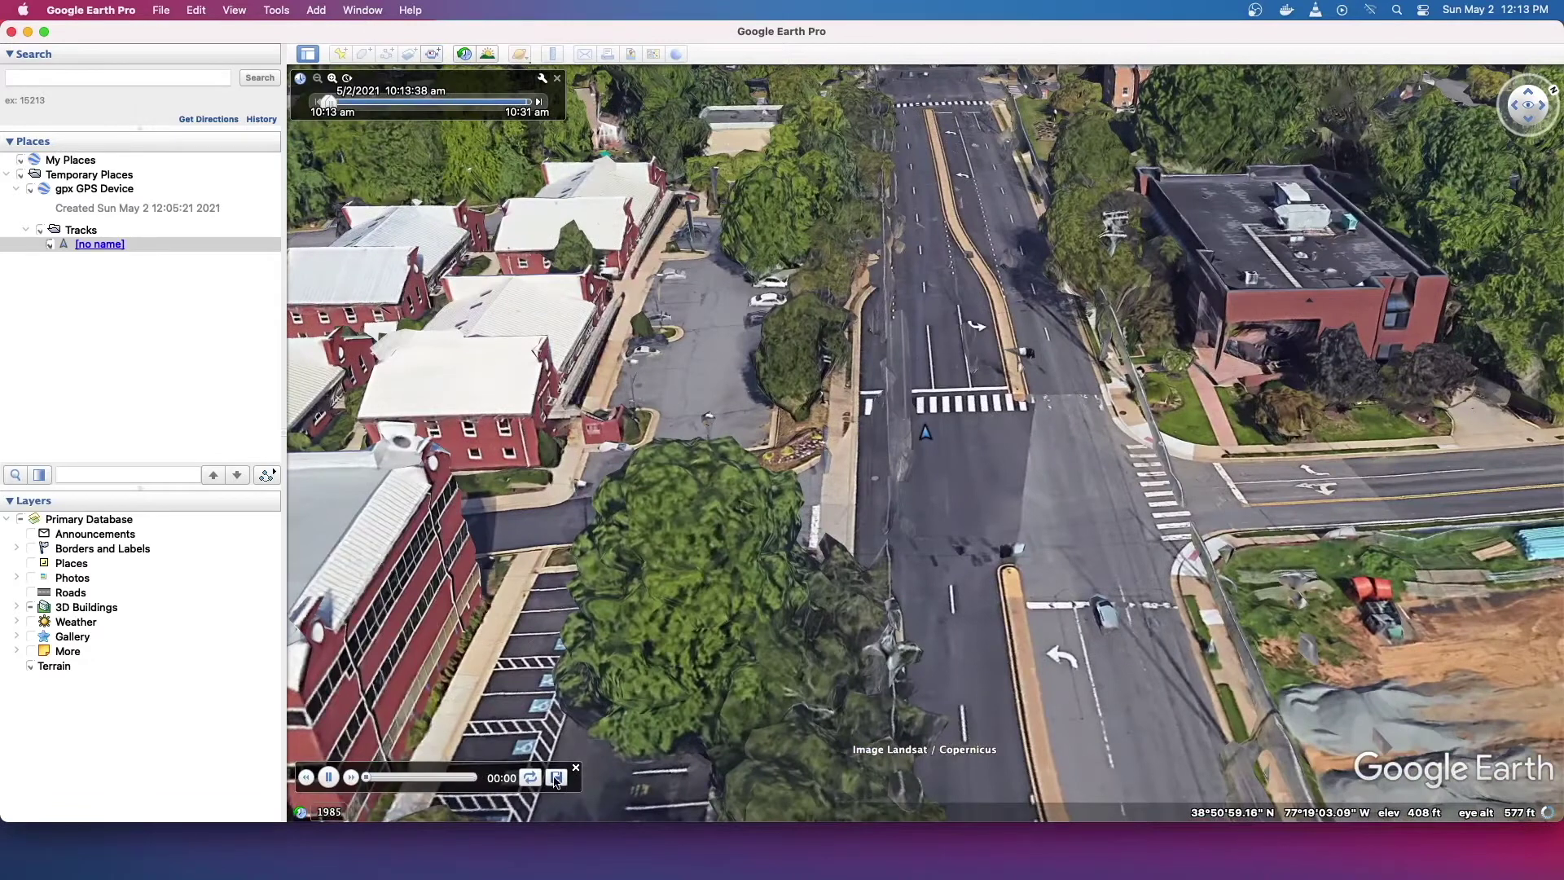
pyautogui.click(558, 777)
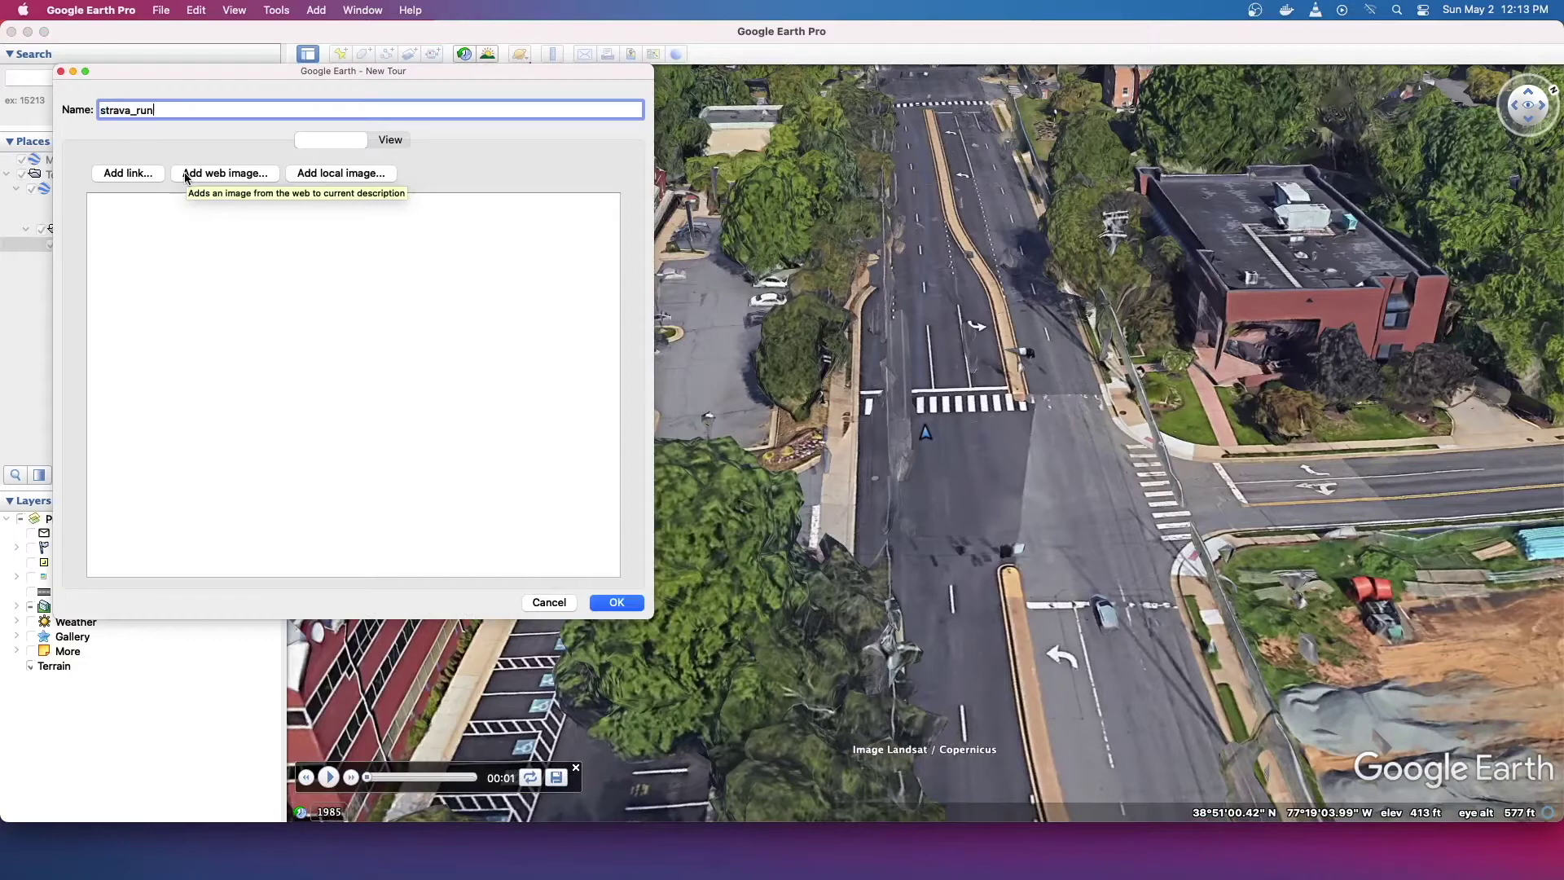
pyautogui.click(616, 602)
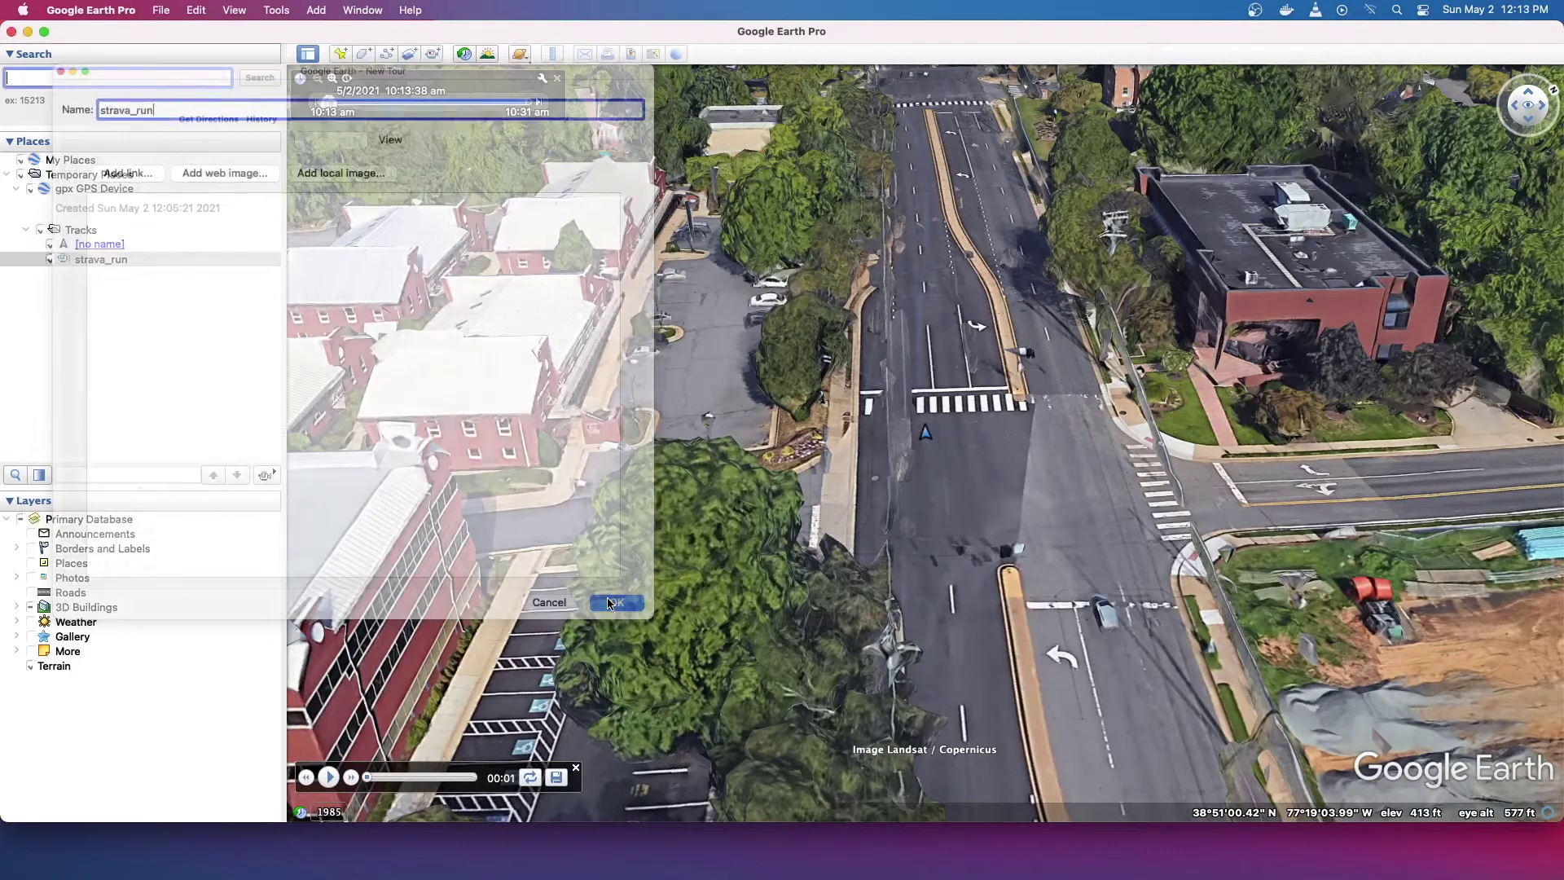
# Select the strava_run tour in the Places list and close the tour player.
pyautogui.click(94, 261)
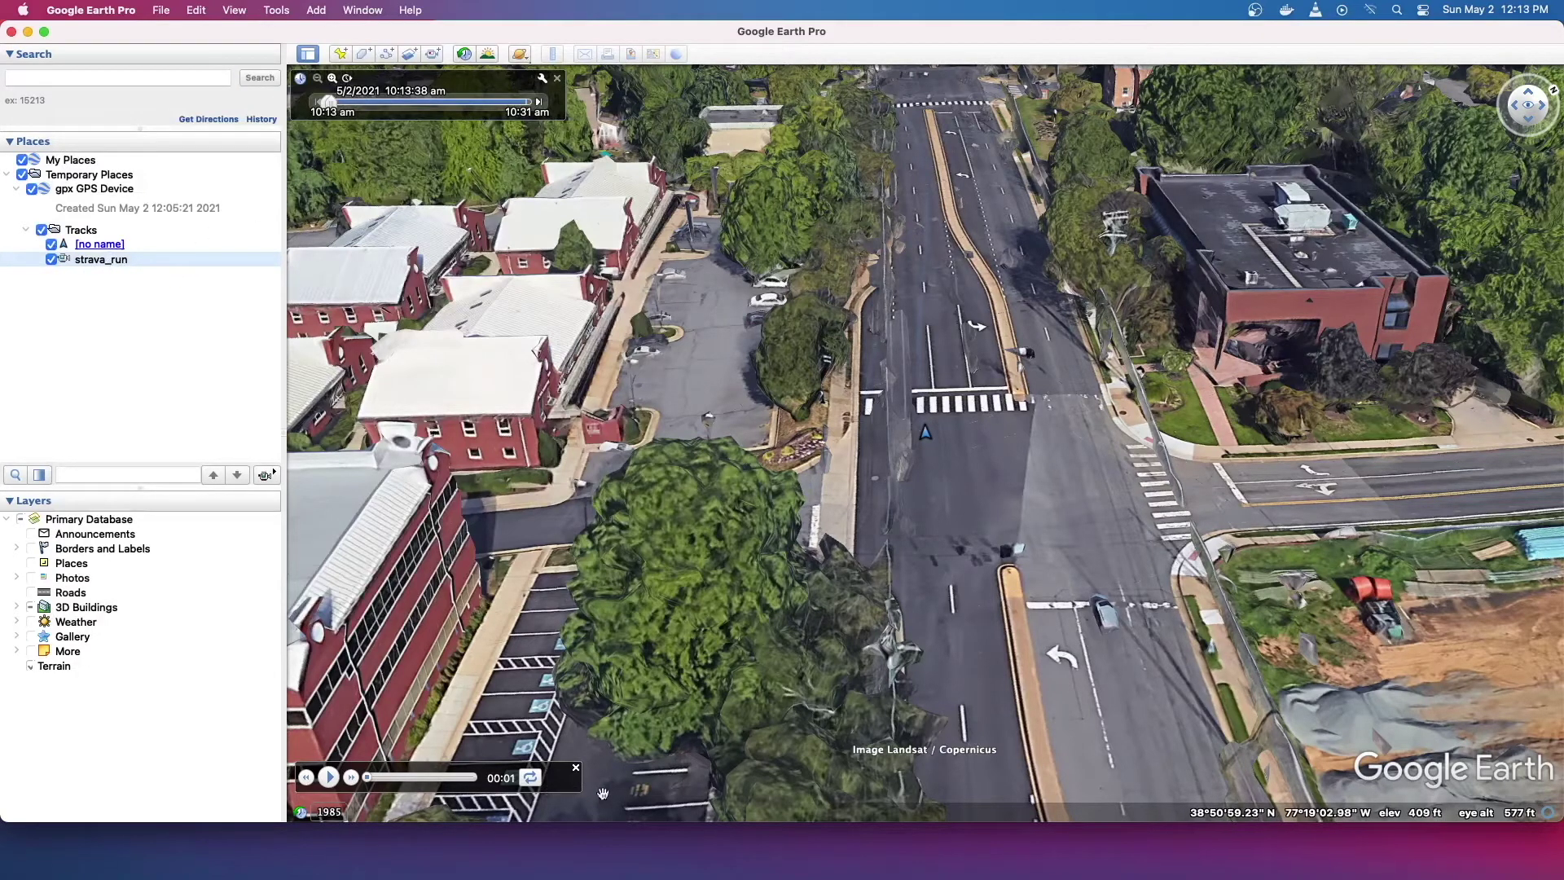
pyautogui.click(576, 769)
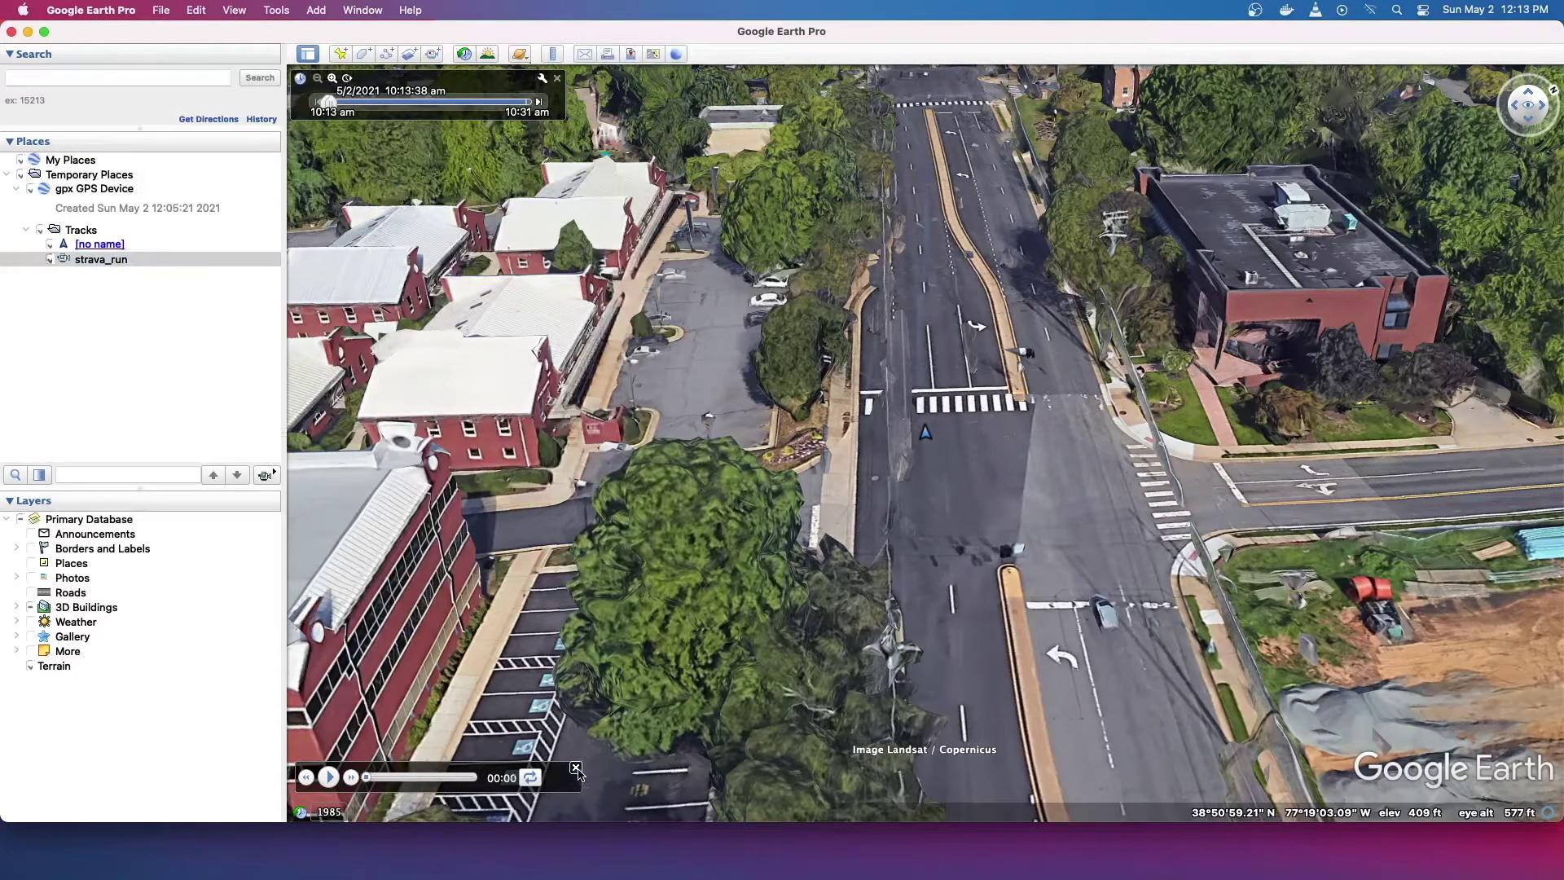
pyautogui.click(277, 10)
# In Movie Maker, render the strava_run tour to strava_run_6x_speed_2.m4v as 1920x1080 H.264.
pyautogui.click(282, 97)
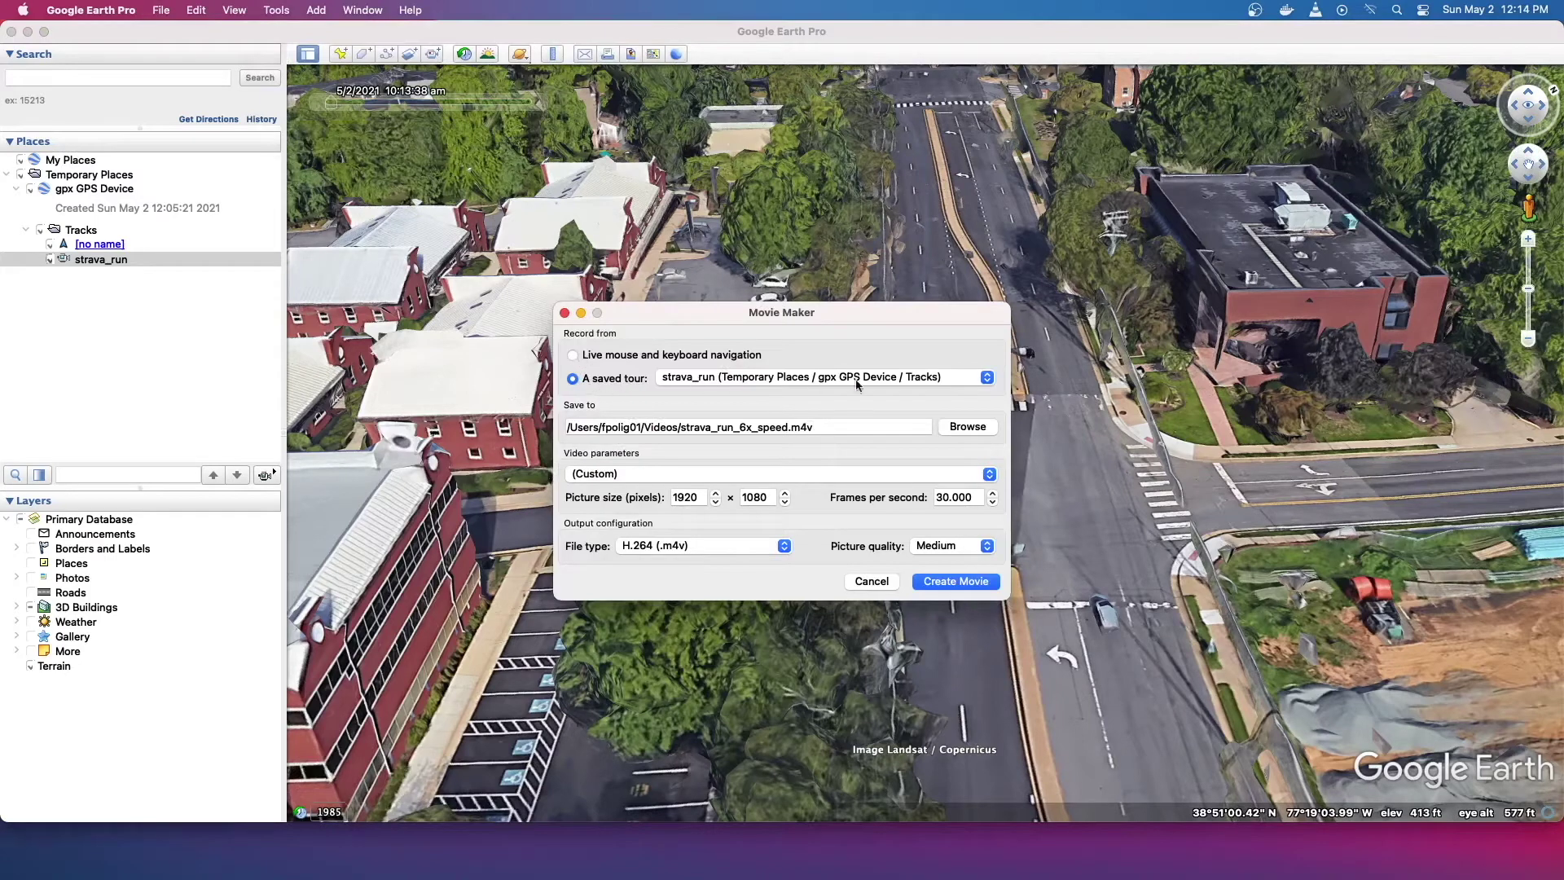
pyautogui.click(987, 378)
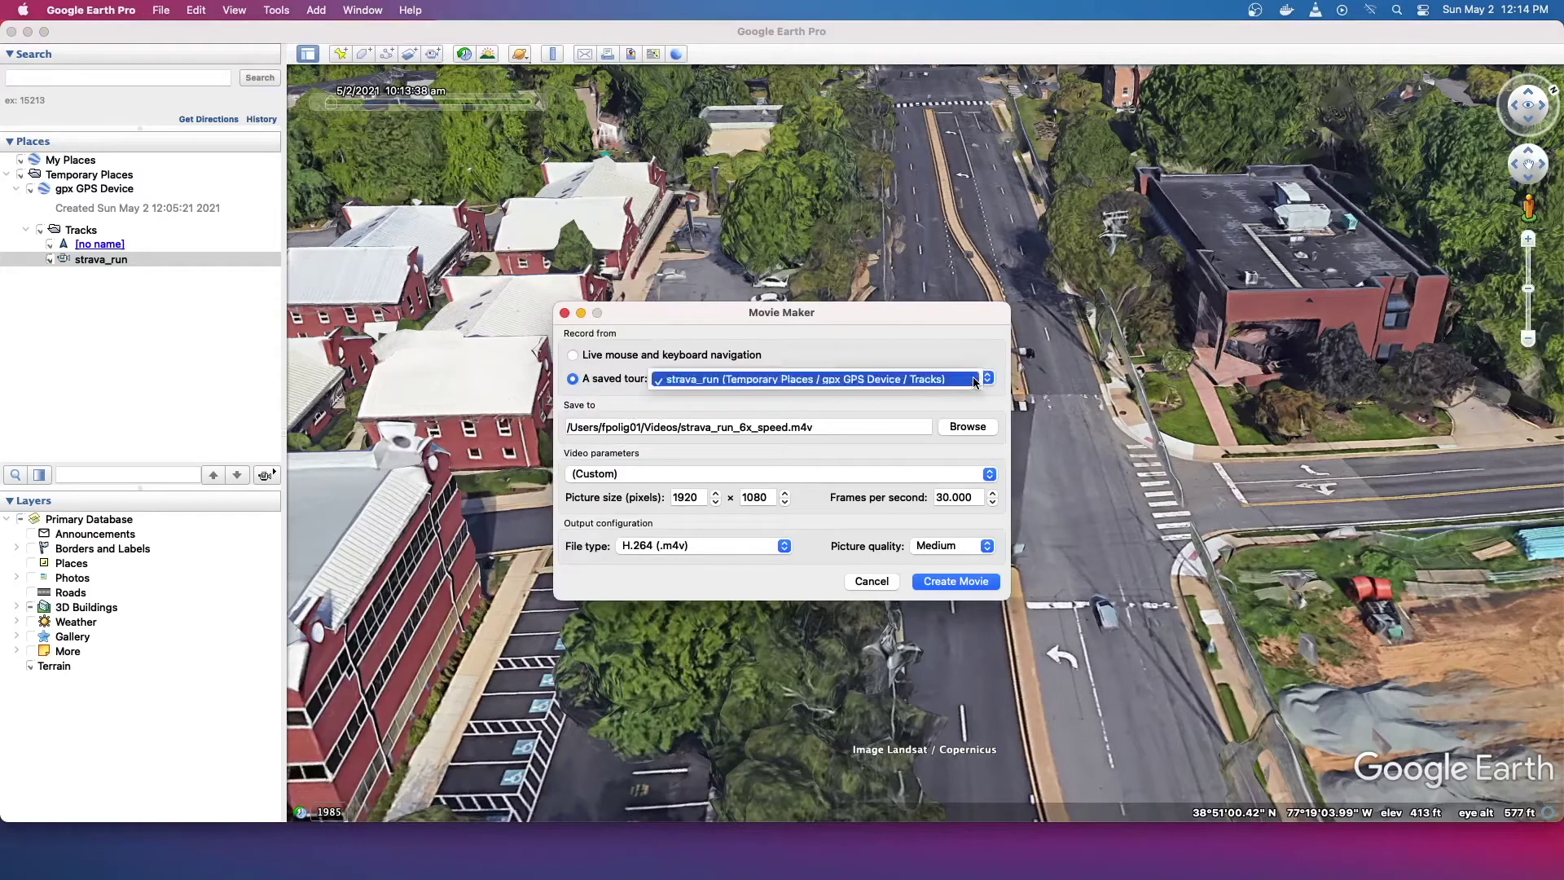
pyautogui.click(699, 379)
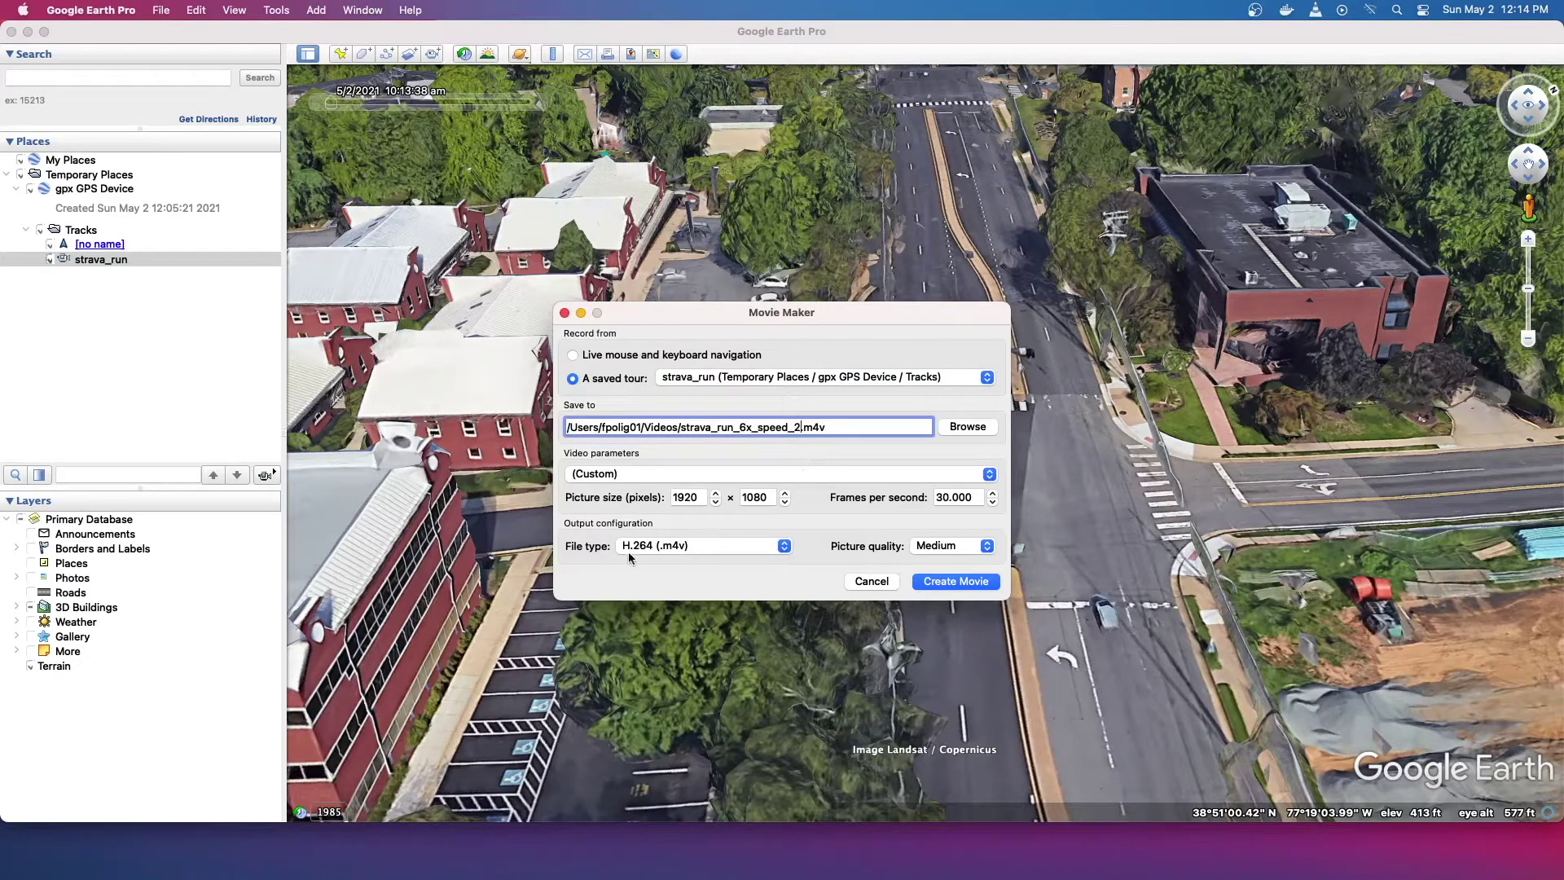
pyautogui.click(663, 553)
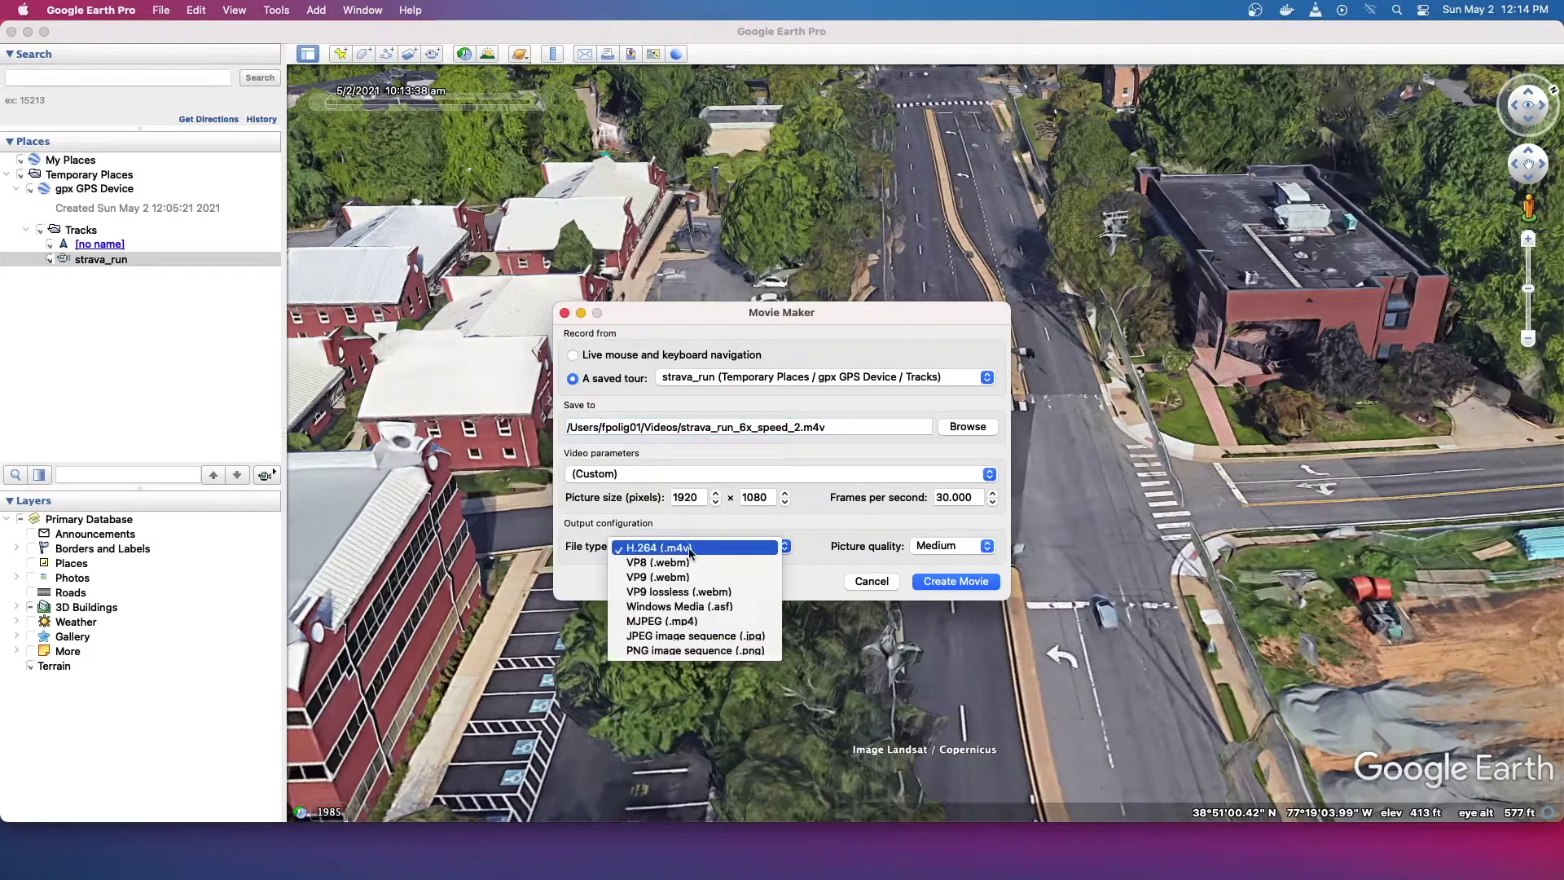
pyautogui.click(689, 551)
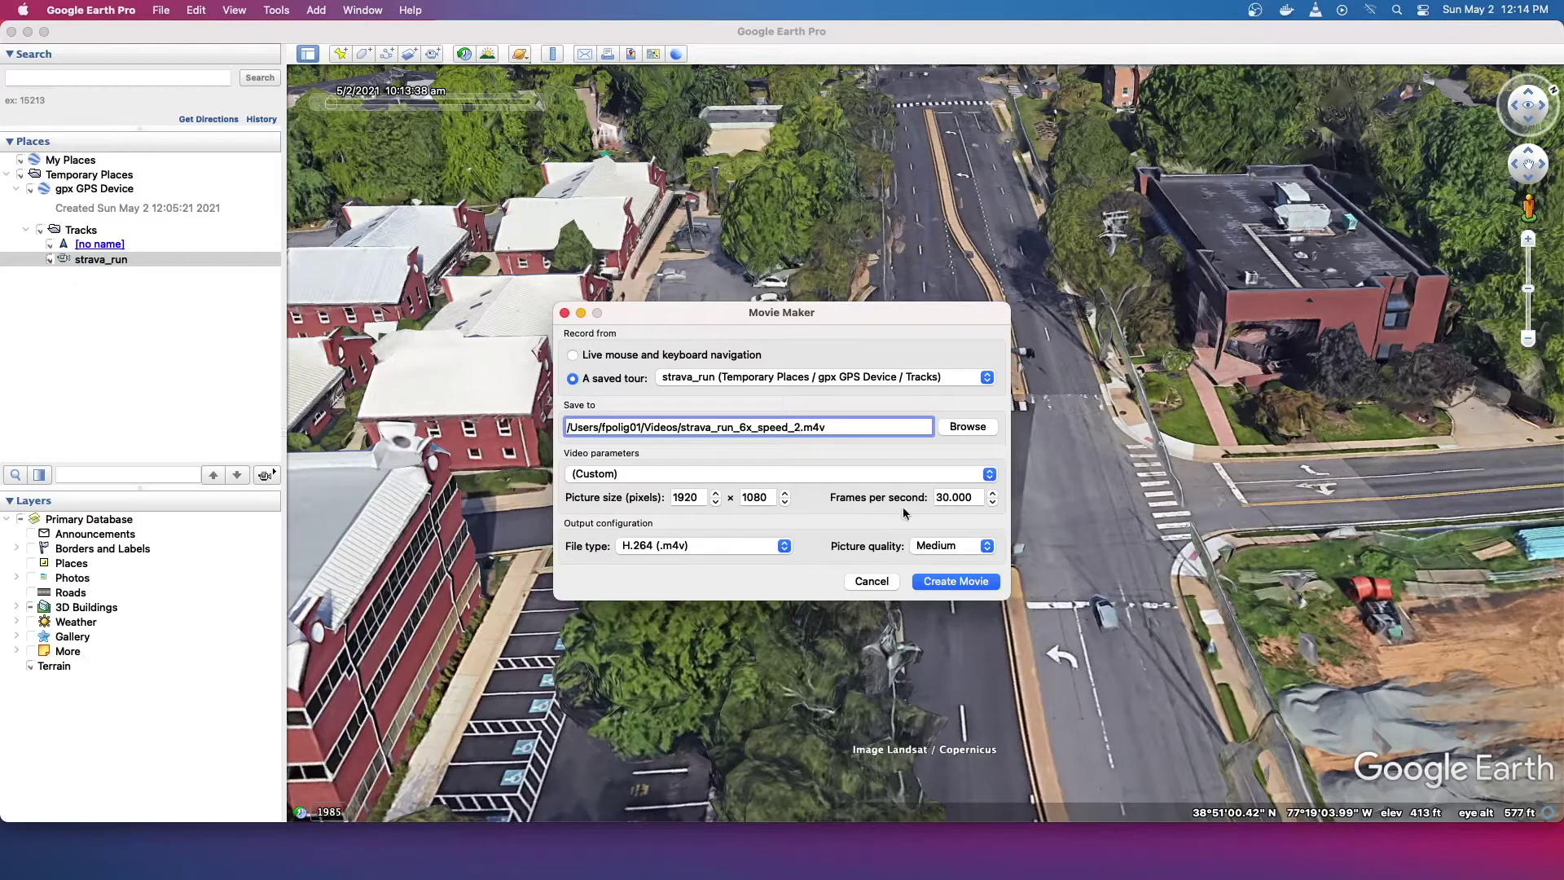
pyautogui.click(946, 583)
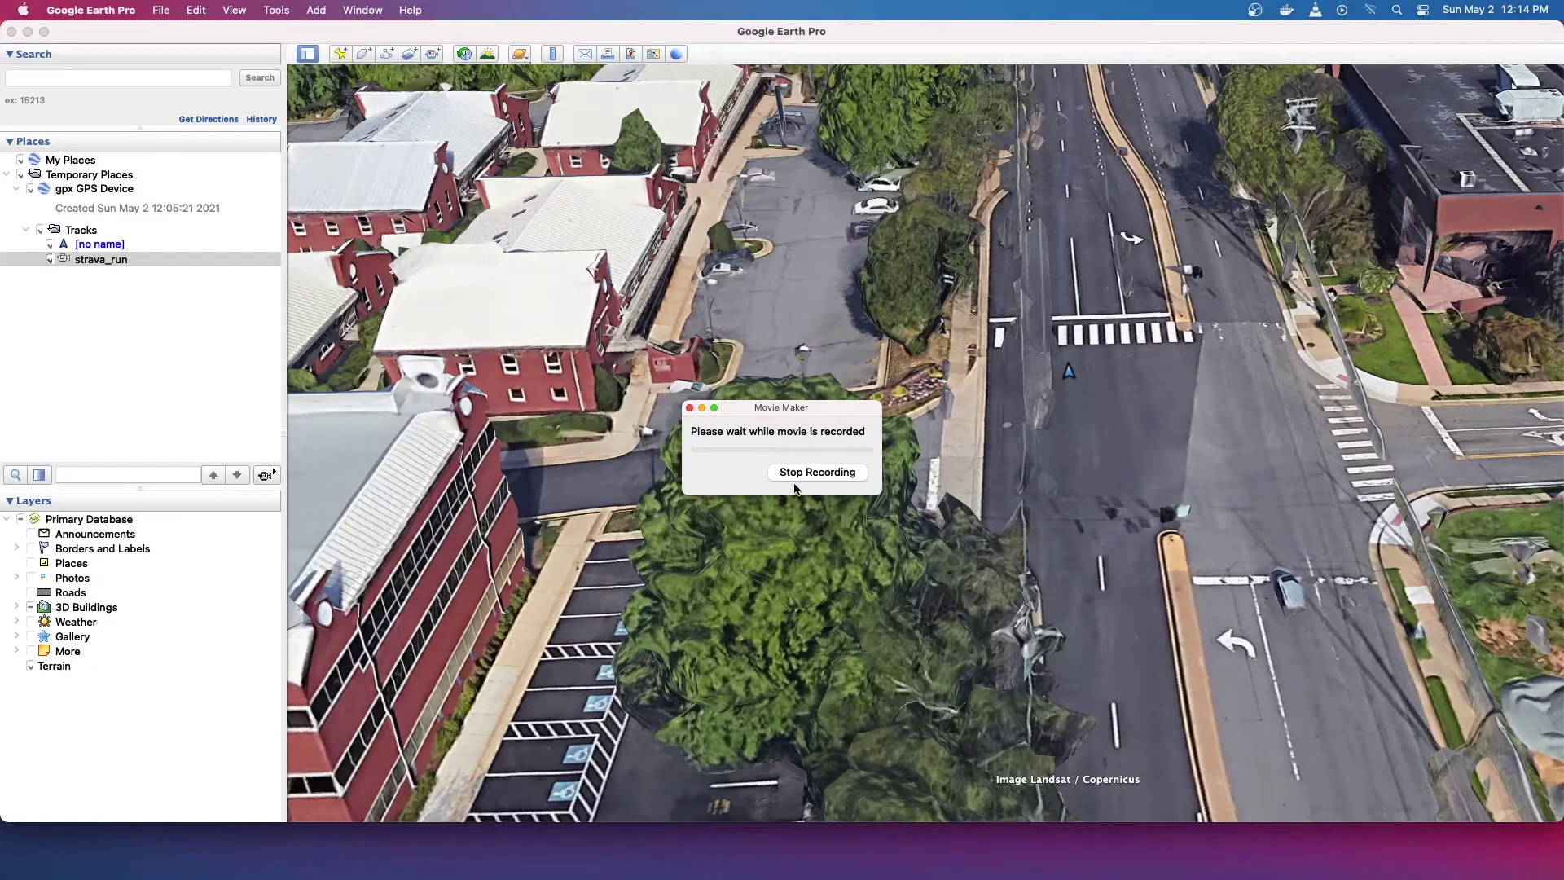
# Let strava_run_6x_speed_2.m4v finish rendering, then switch to Finder.
pyautogui.moveTo(751, 404); pyautogui.dragTo(737, 400)
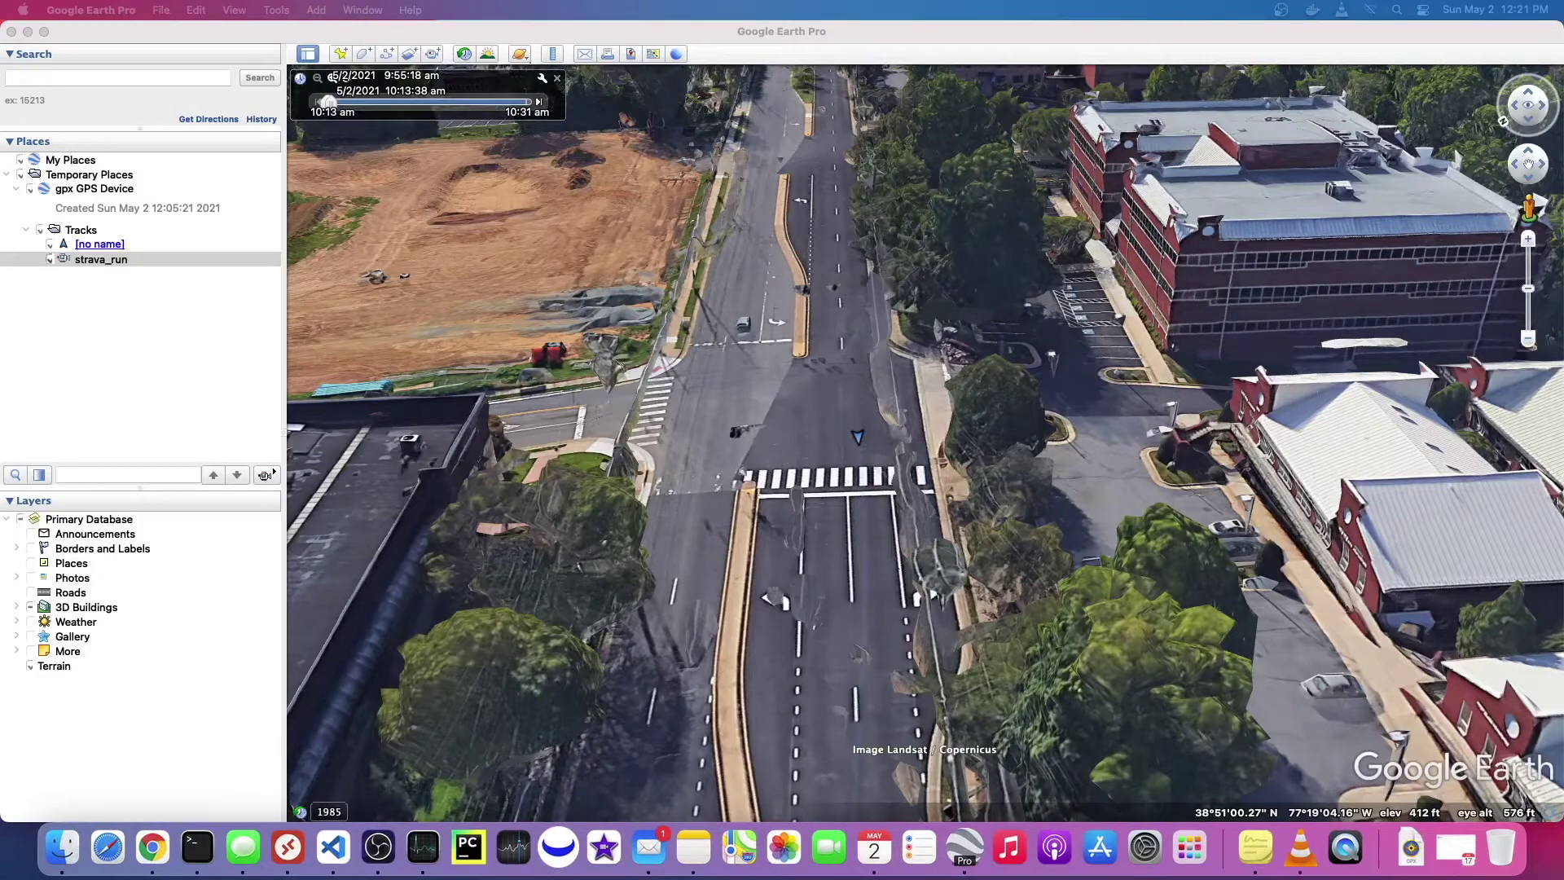
pyautogui.press('super+Tab')
# Open strava_run_6x_speed_2.m4v from the Videos folder with VLC.app.
pyautogui.moveTo(970, 31); pyautogui.dragTo(700, 29)
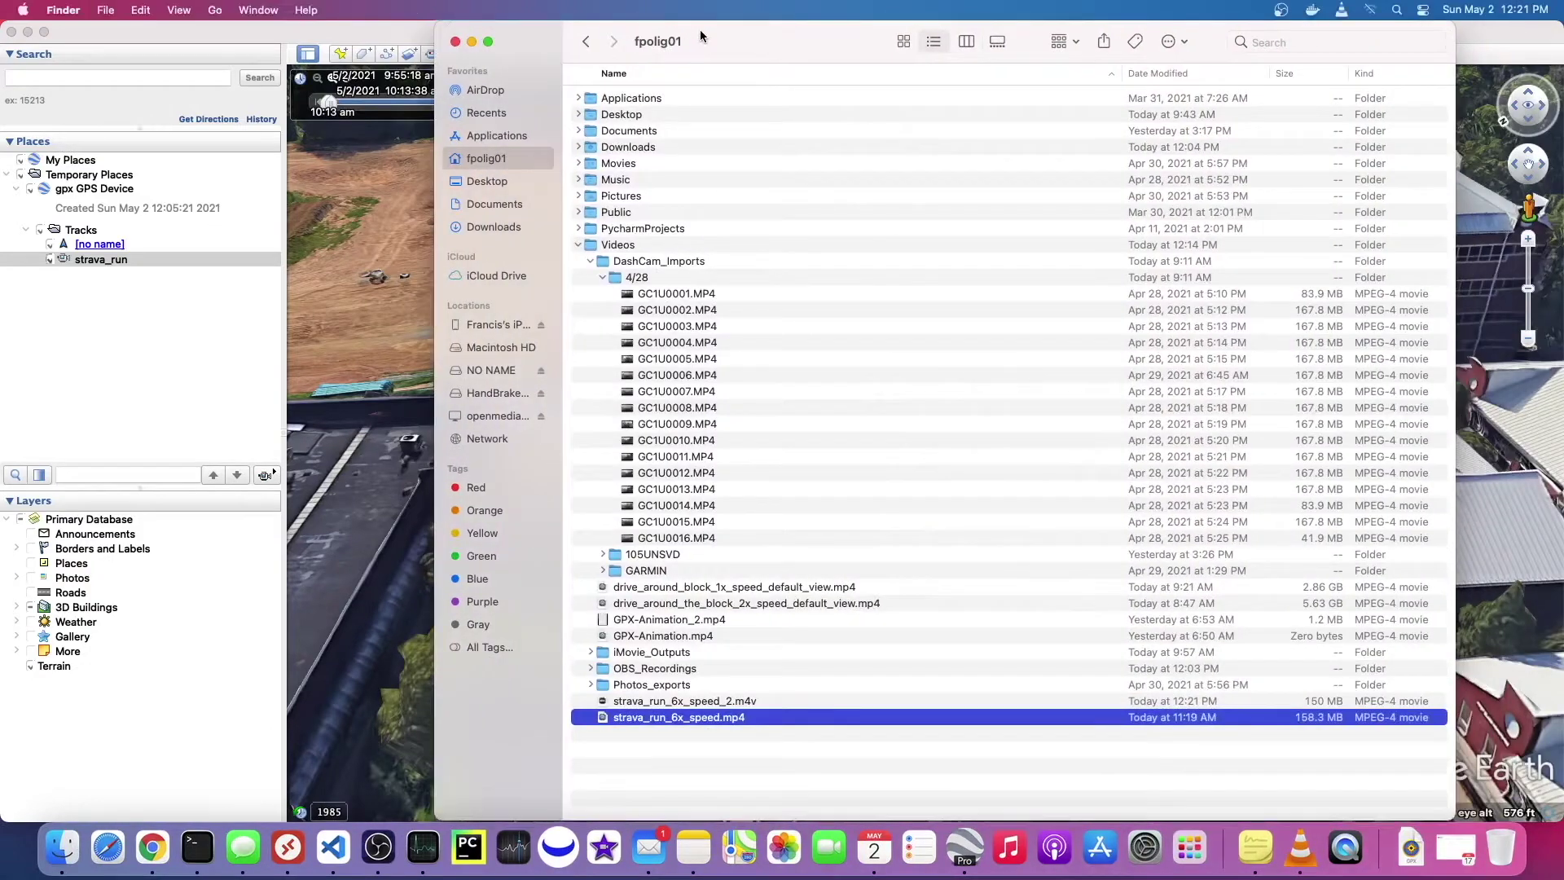
pyautogui.click(668, 707)
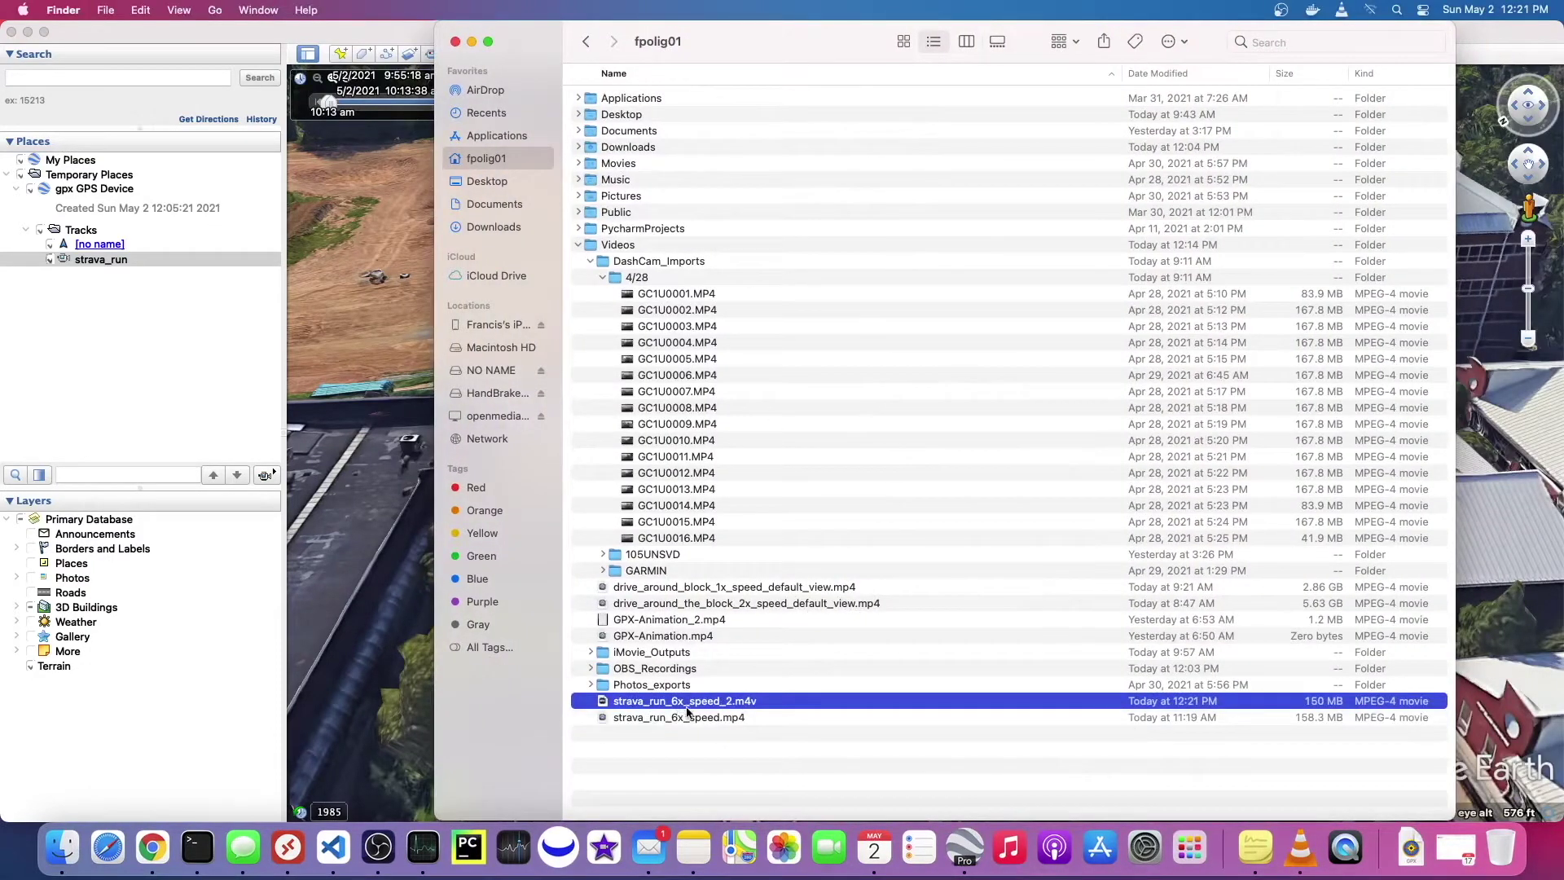
pyautogui.rightClick(763, 708)
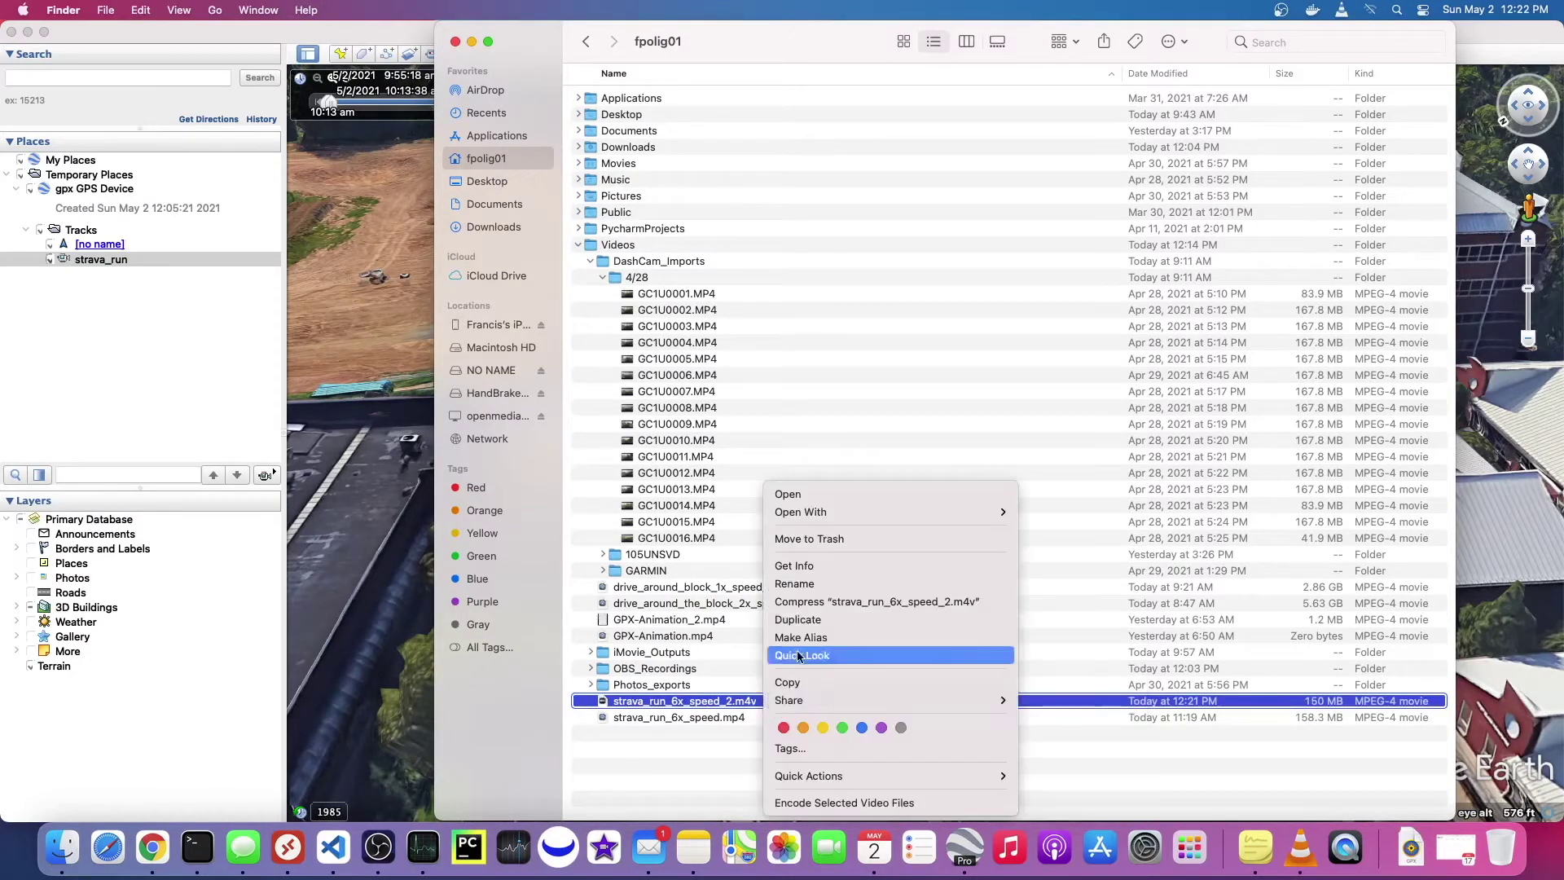
pyautogui.moveTo(808, 512)
pyautogui.click(1065, 592)
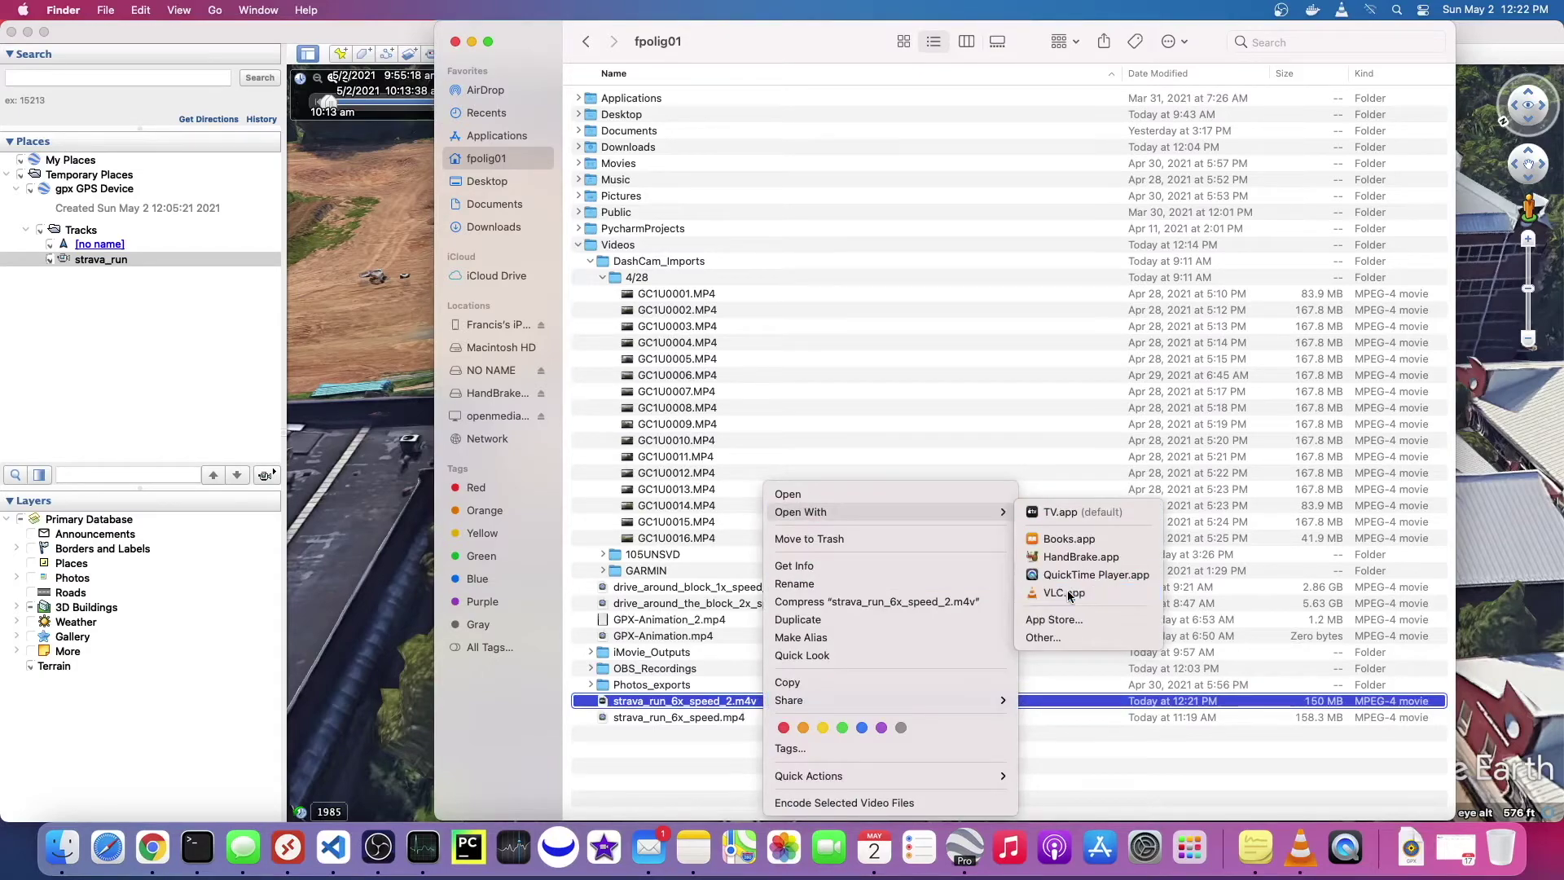